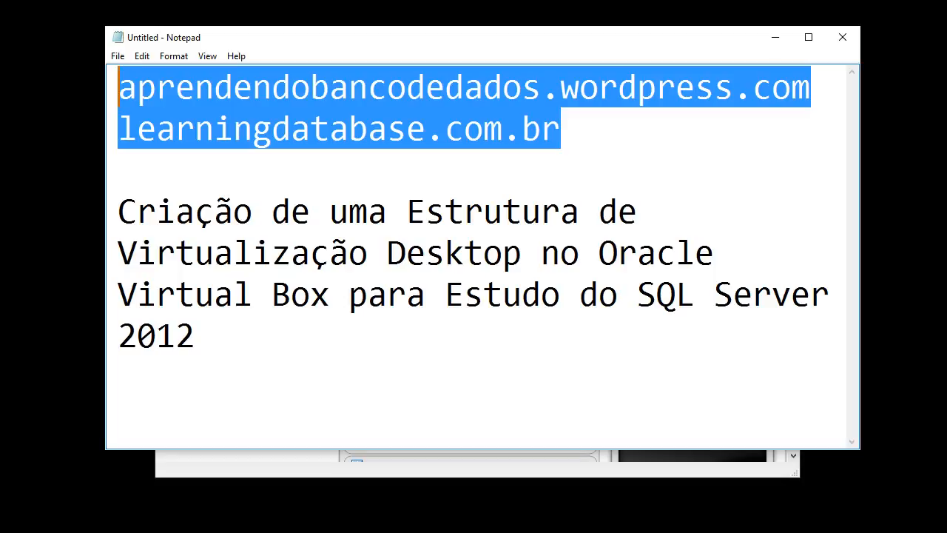
key(alt+Tab)
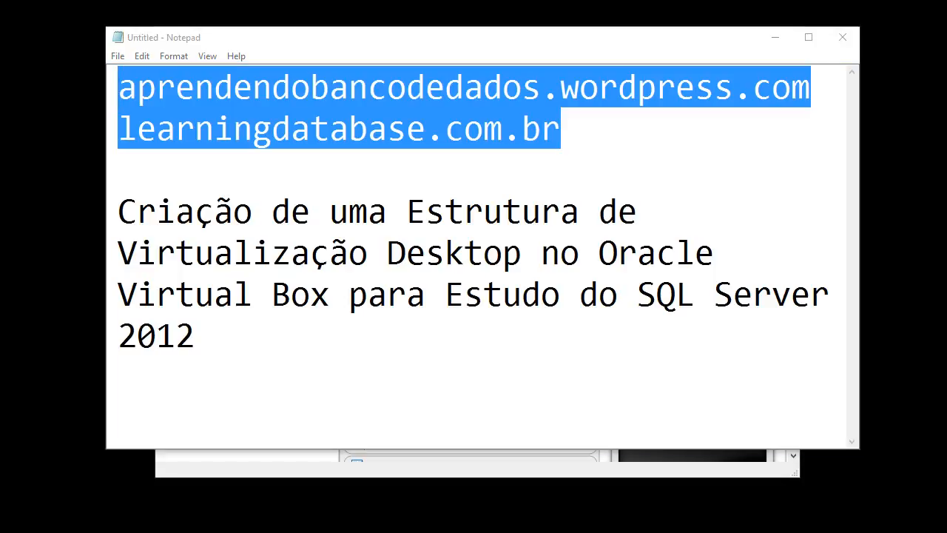
click(775, 99)
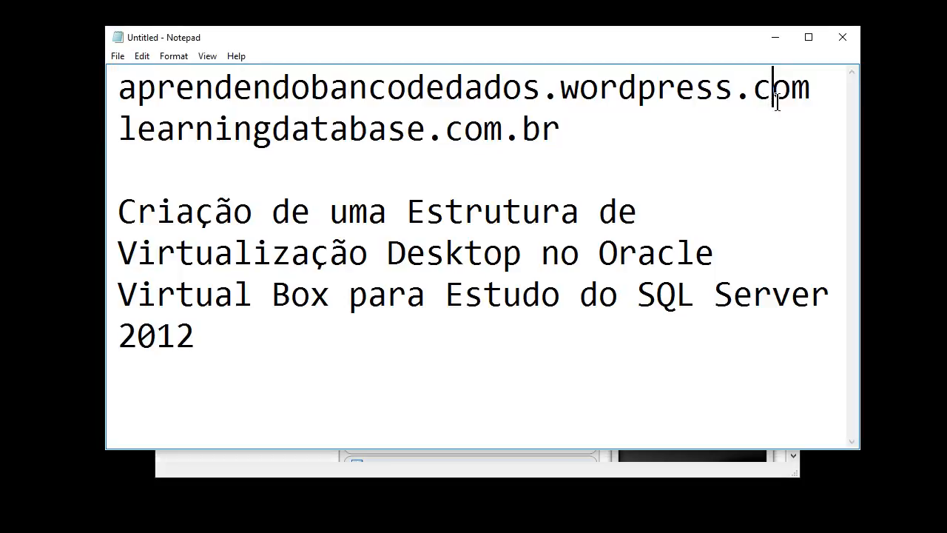
drag(809, 87, 70, 64)
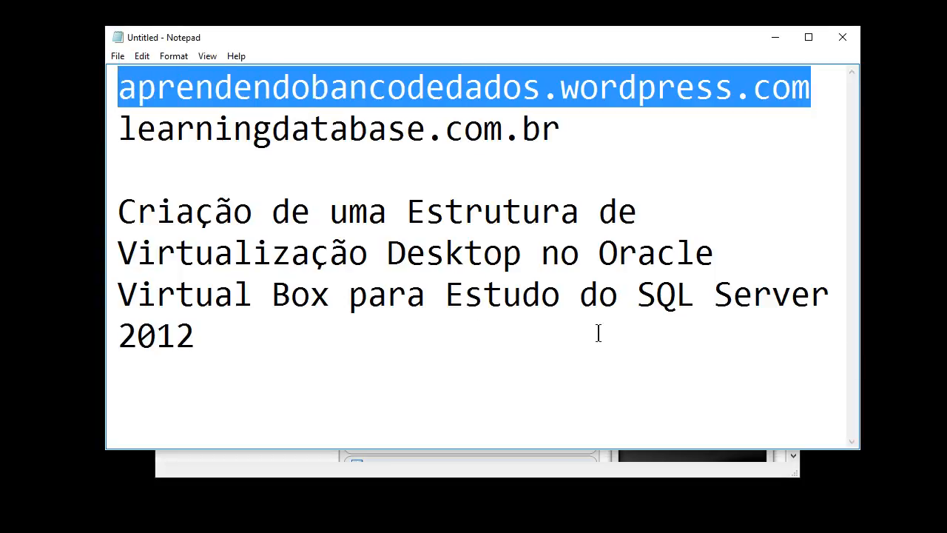
key(alt+Tab)
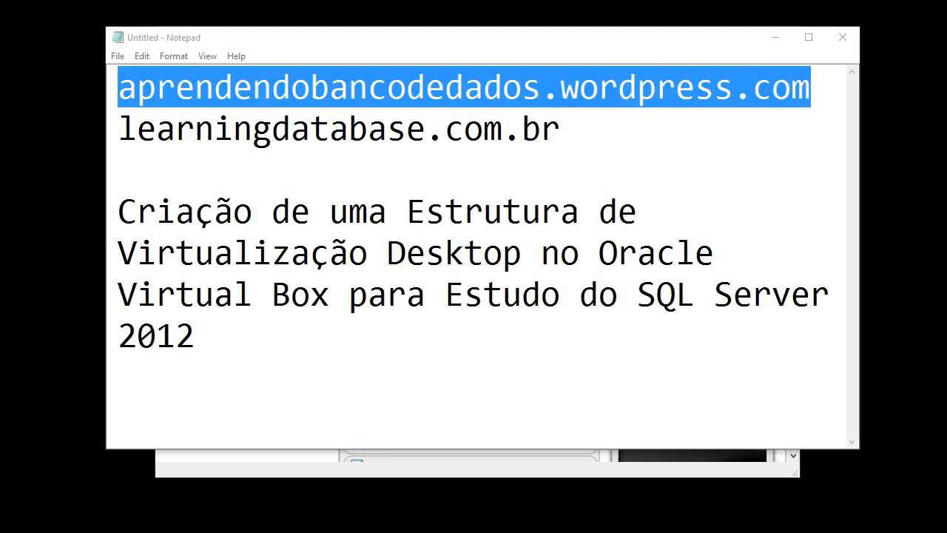
click(348, 40)
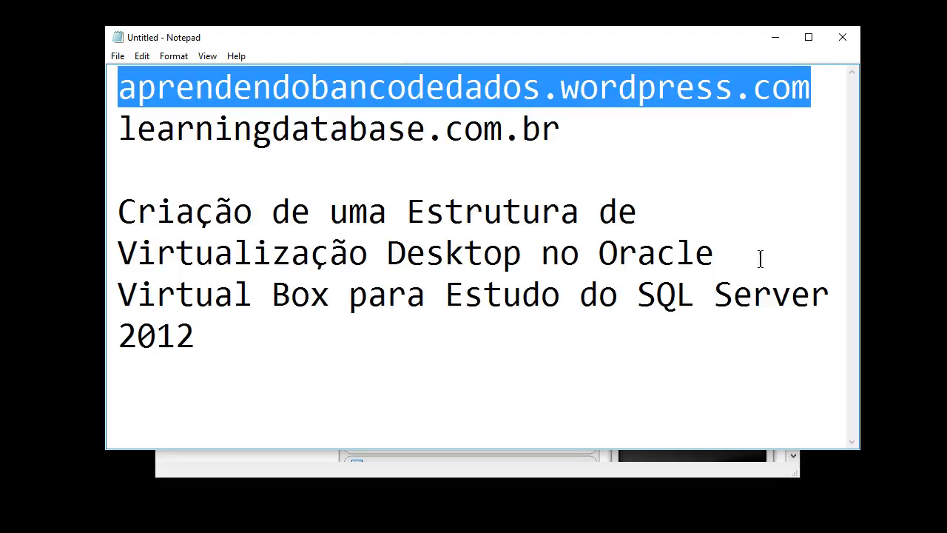
Switch to VirtualBox and start a new virtual machine named WIN2008-SQL12 with Windows 2008 (64-bit) as its version.
click(775, 36)
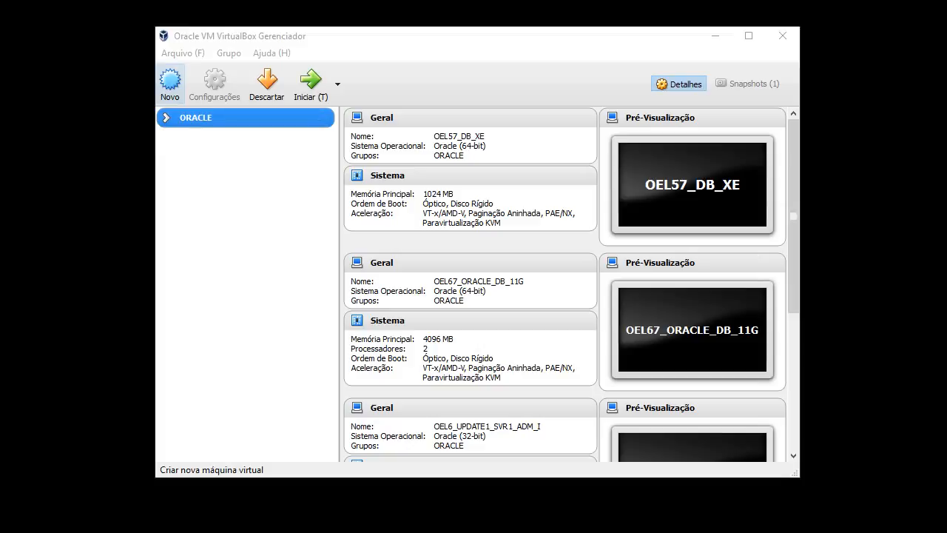
click(169, 83)
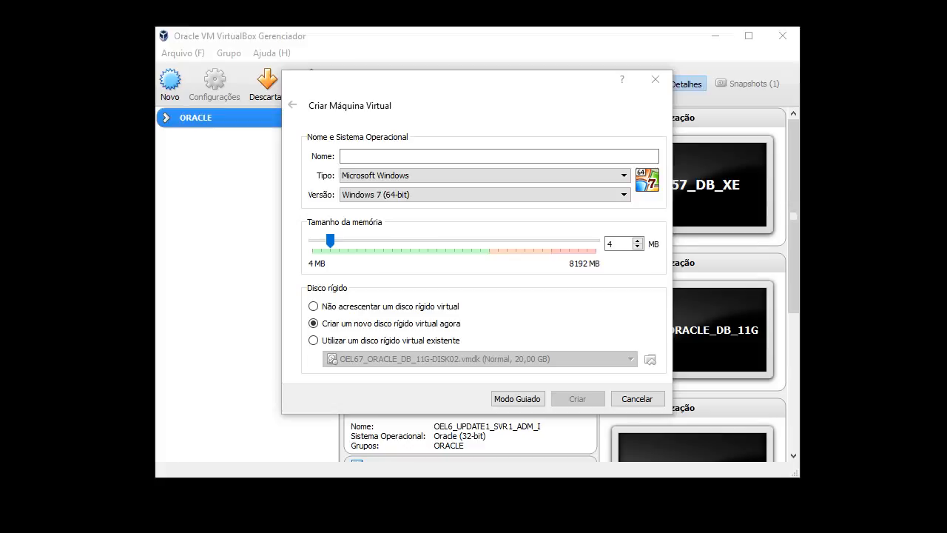
click(444, 156)
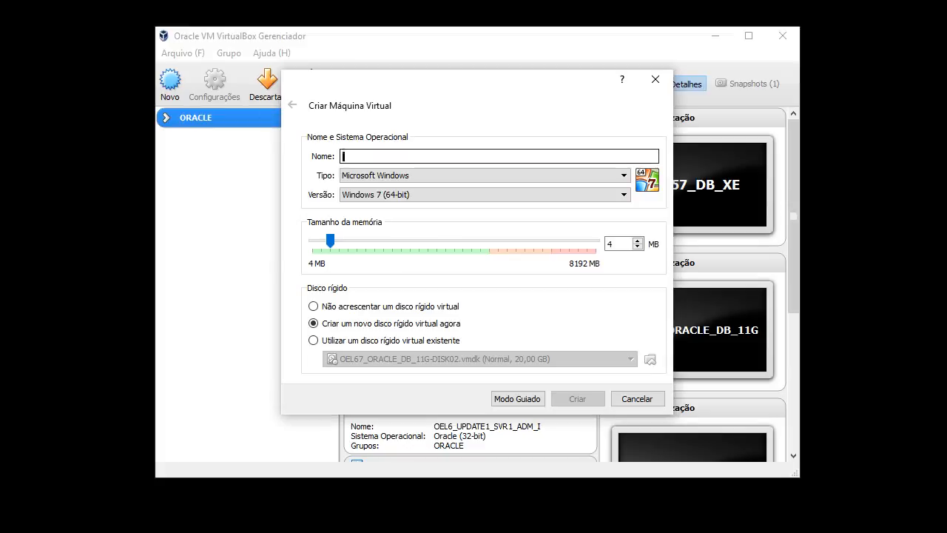
text(WIN)
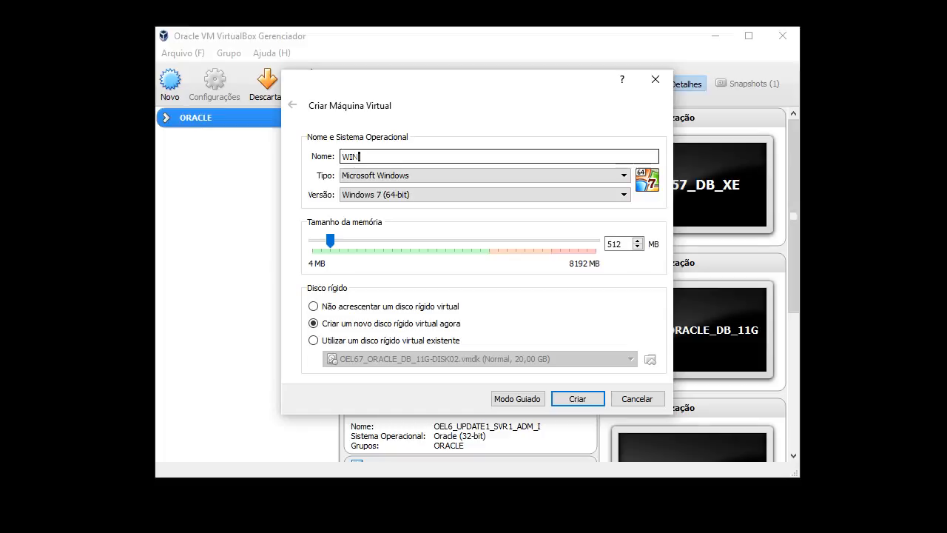
text(2008)
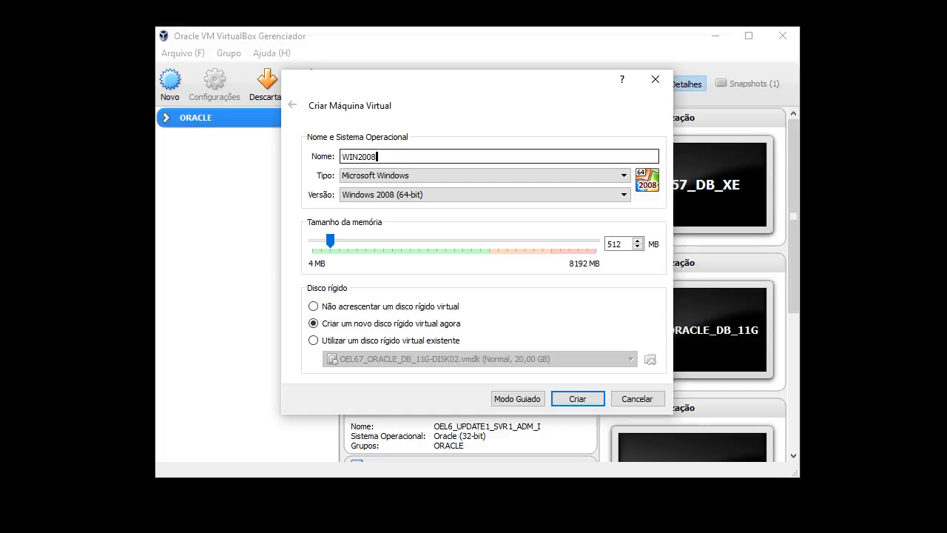
text(-SQL12)
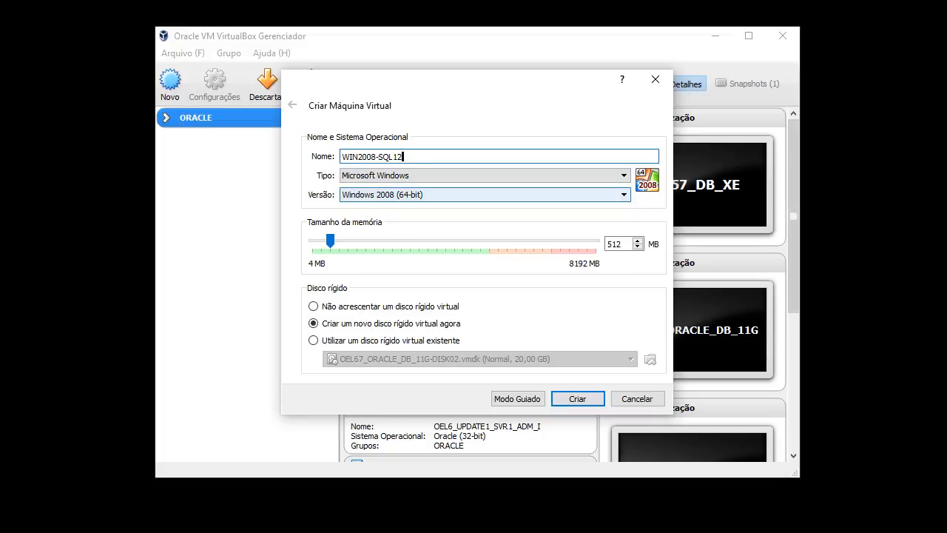
click(485, 195)
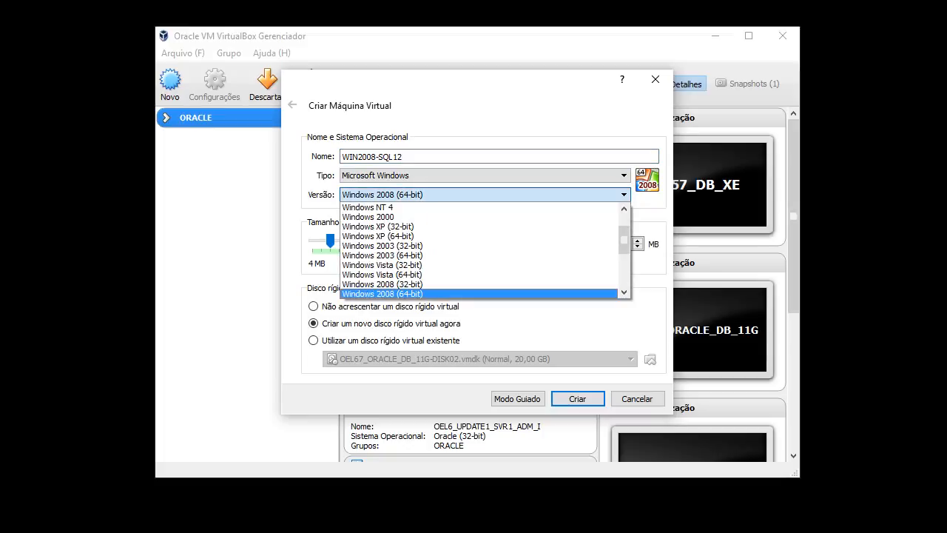
click(485, 194)
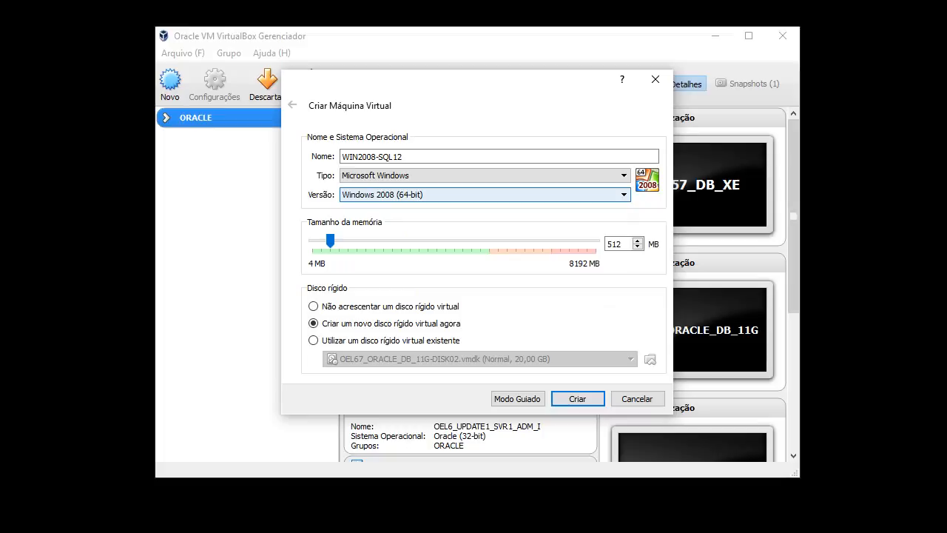
Set the machine's memory to 4096 MB and proceed to creating its new virtual hard disk.
key(Tab)
key(Tab)
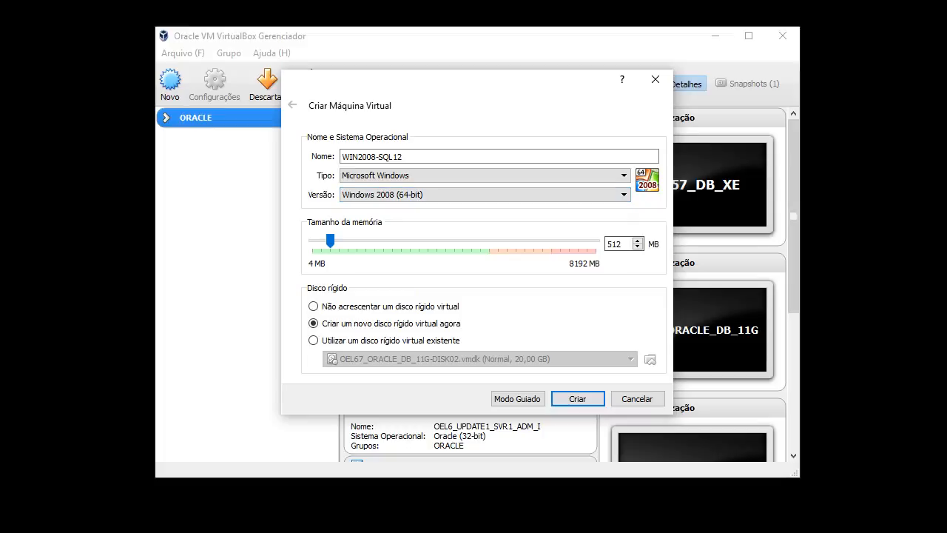
key(BackSpace)
text(4096)
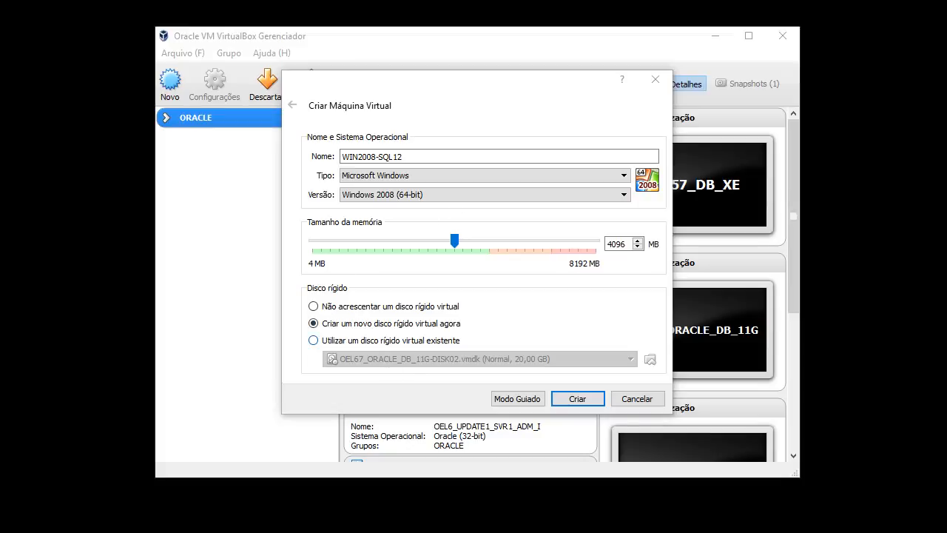
click(577, 399)
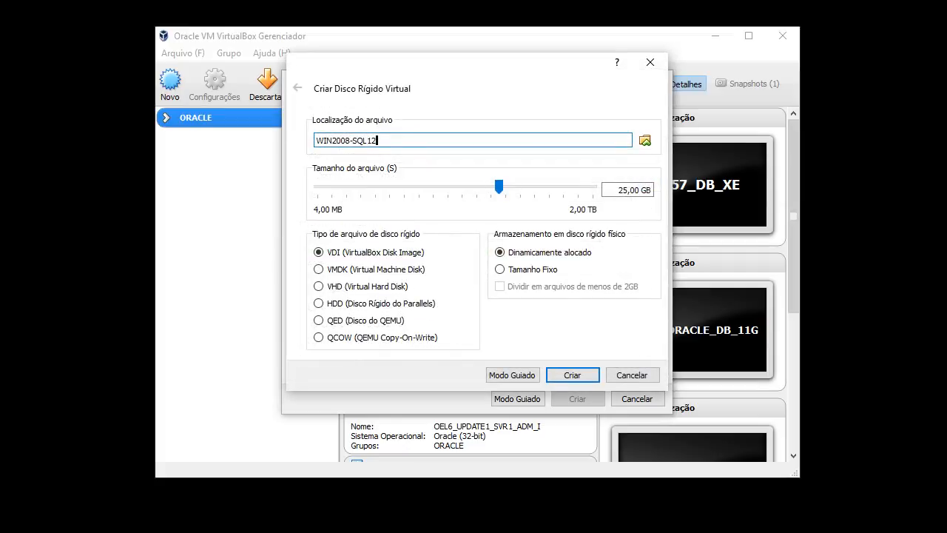
Copy the default disk name, clear it, and choose the WIN2008-SQL12 folder under VirtualBox VMs on drive D as the disk location.
key(ctrl+a)
key(ctrl+c)
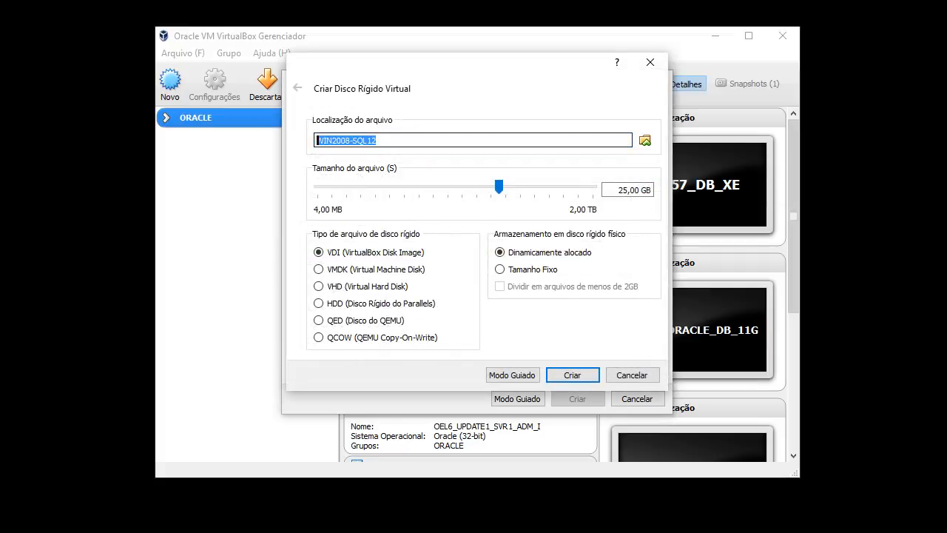
key(BackSpace)
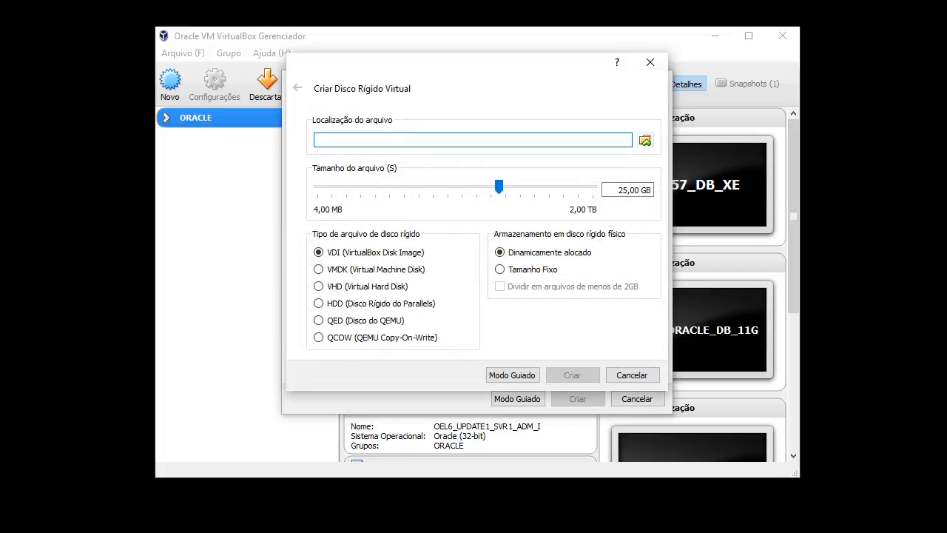
click(645, 140)
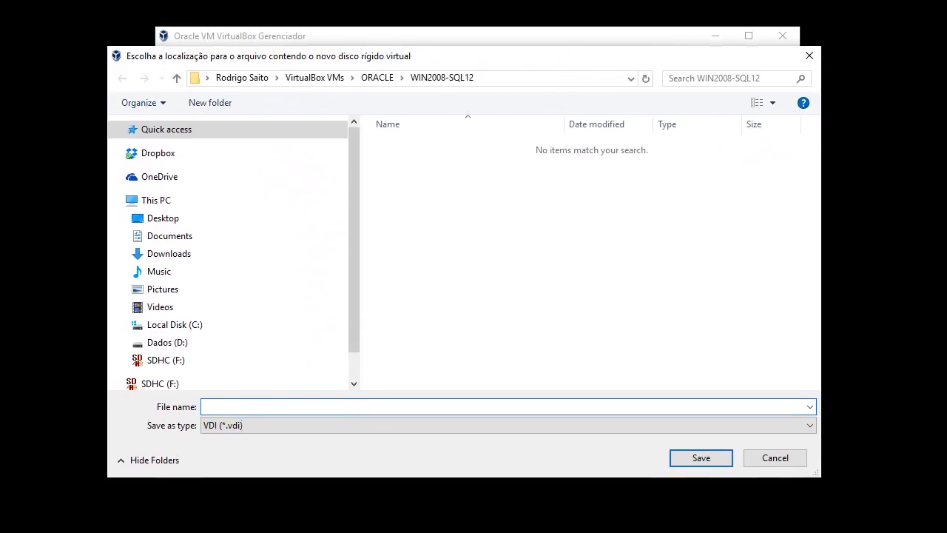
scroll(222, 334, down, 1)
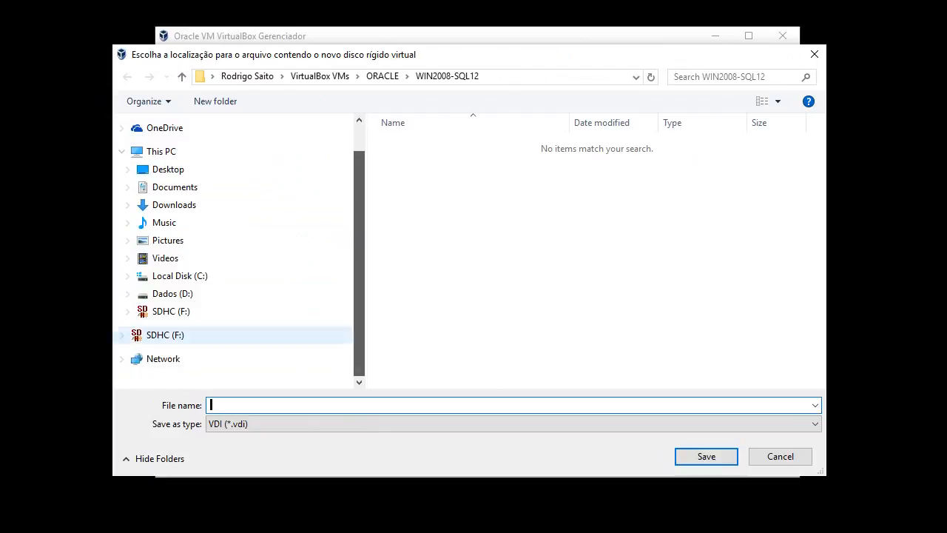
click(172, 293)
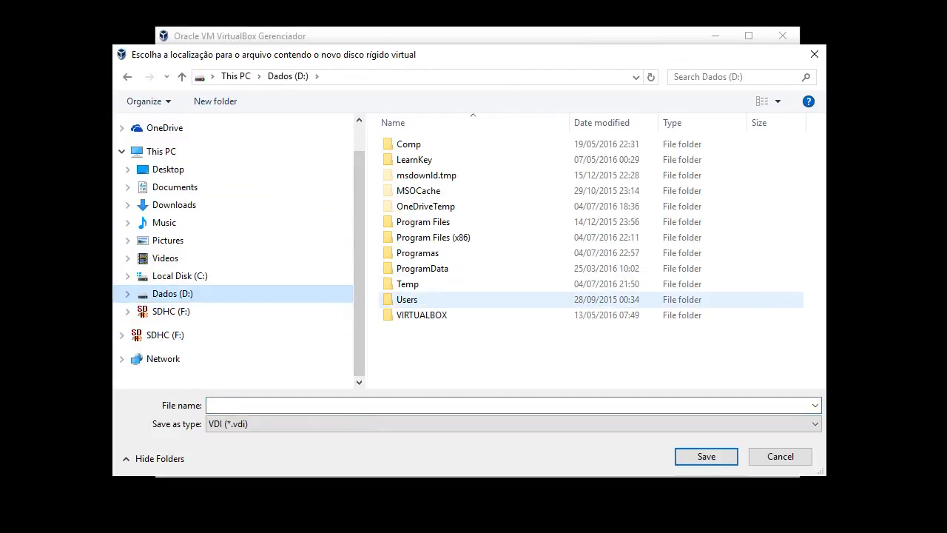
double_click(407, 298)
double_click(420, 144)
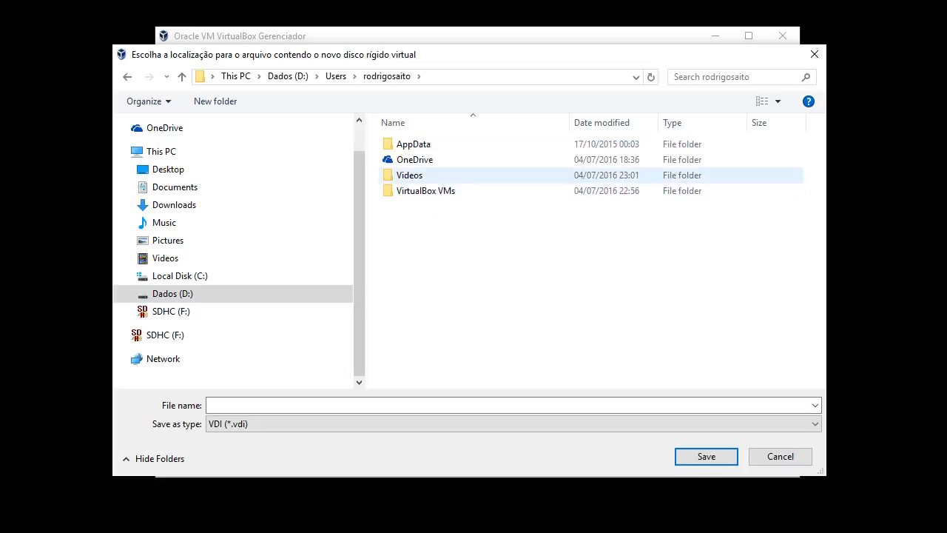
double_click(425, 191)
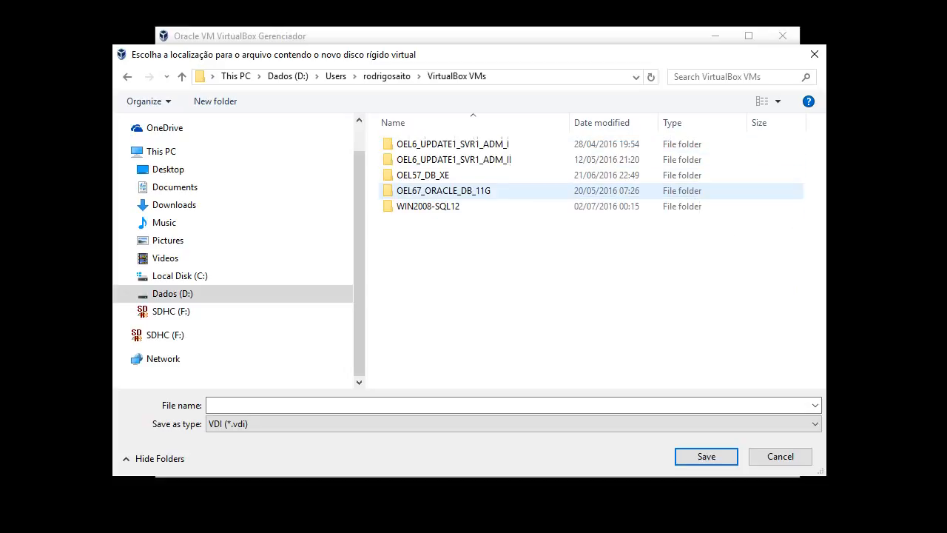
double_click(428, 206)
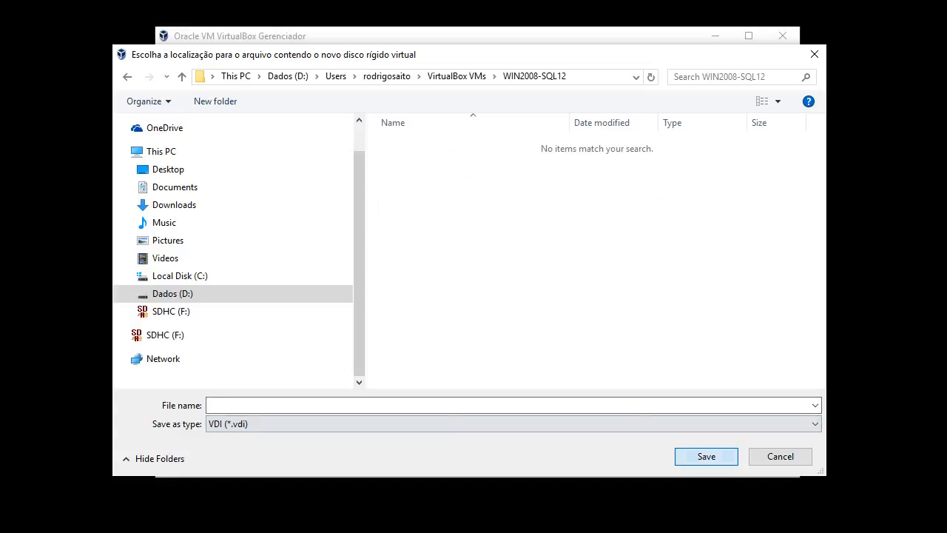
click(706, 456)
Name the virtual disk file WIN2008-SQL12-DISK01 in front of its extension in the location path.
click(529, 141)
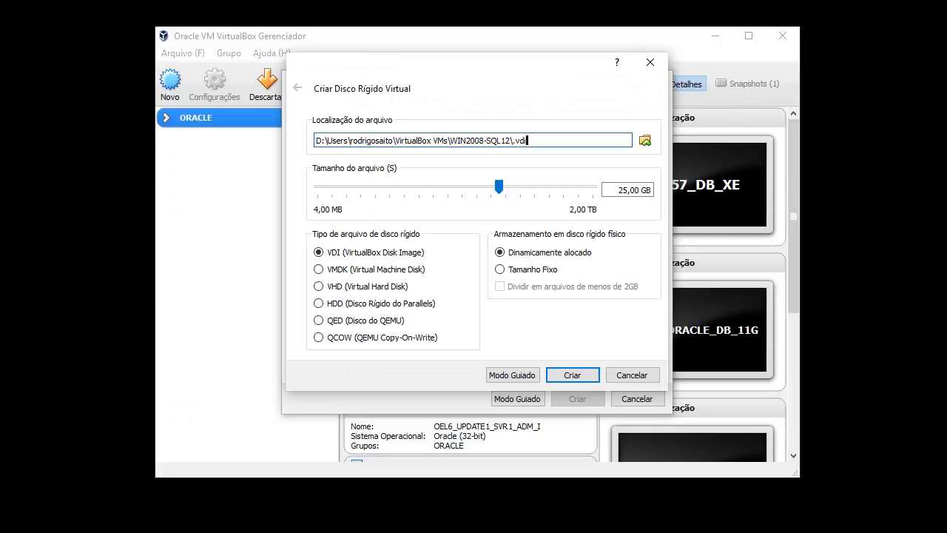
key(Left)
key(Left)
key(Left)
key(Left)
key(ctrl+v)
text(-DISK01)
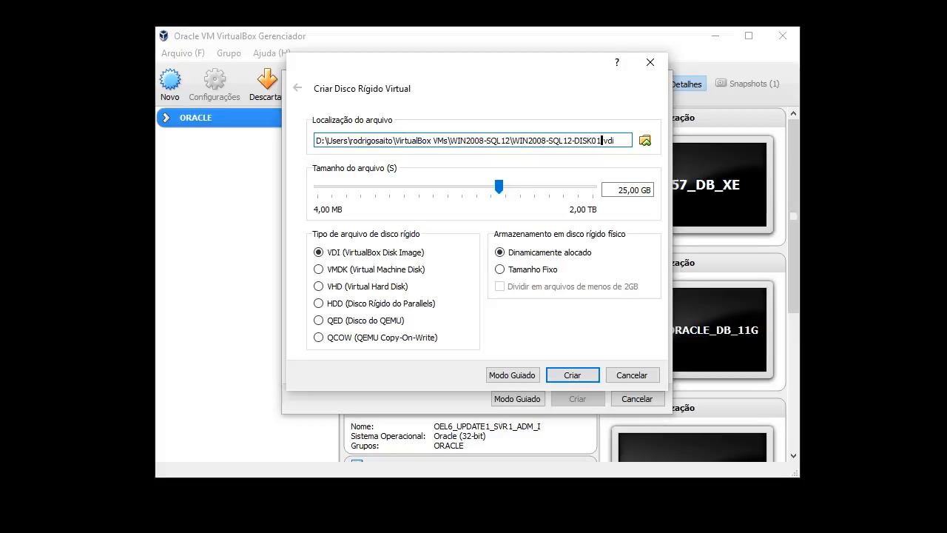
Change the disk format to VMDK (Virtual Machine Disk) with a matching VMDK file extension, and create the disk.
key(Delete)
key(Delete)
key(Delete)
click(320, 269)
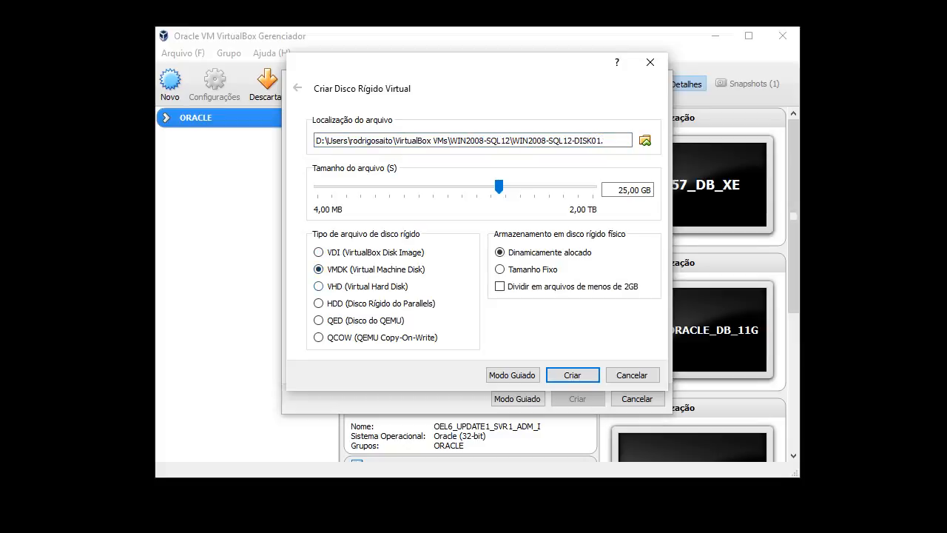
click(612, 141)
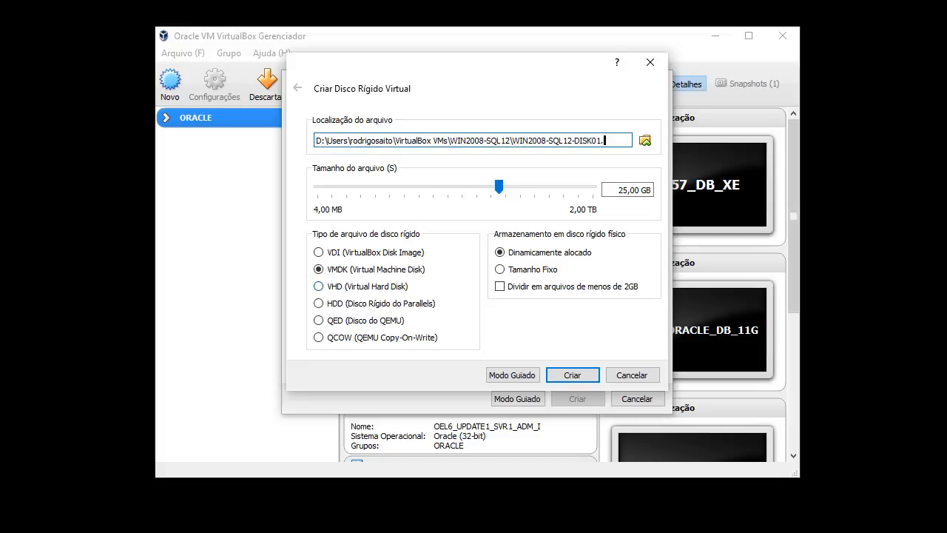
text(VMDK)
key(ctrl+a)
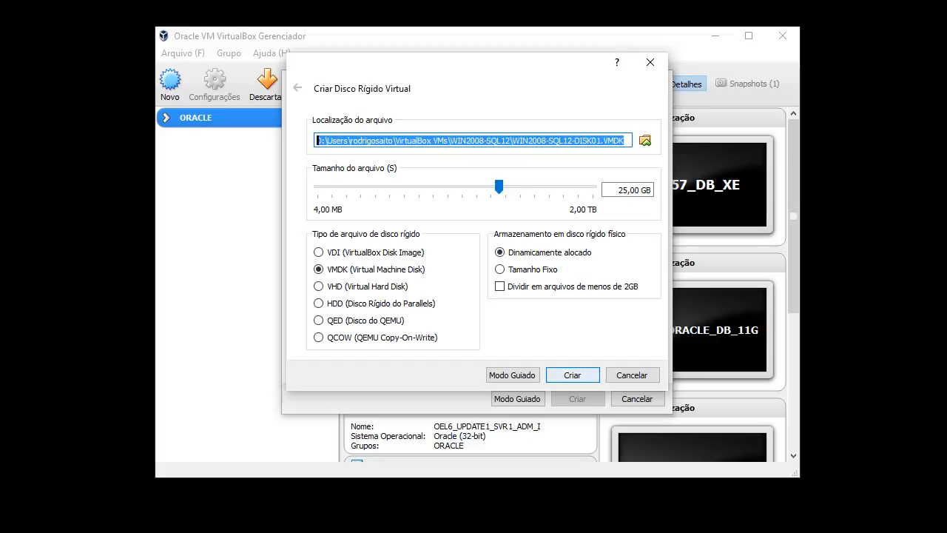
key(Return)
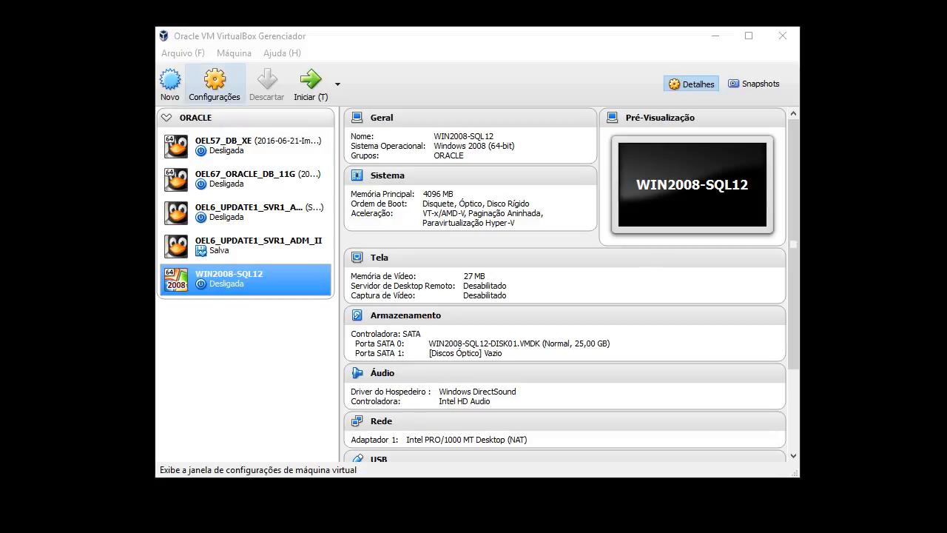
Open the settings of the WIN2008-SQL12 machine and change the drive of its snapshot folder path to d:.
click(215, 84)
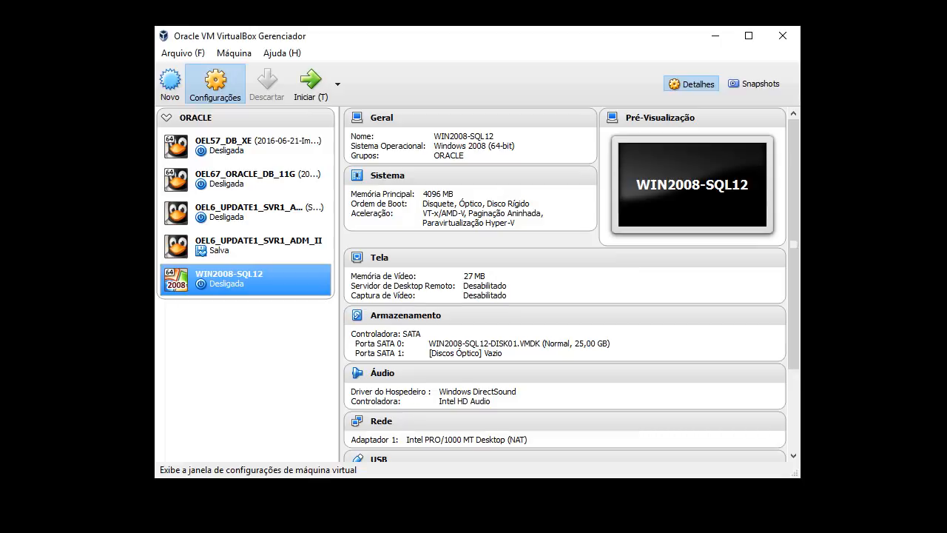
click(215, 85)
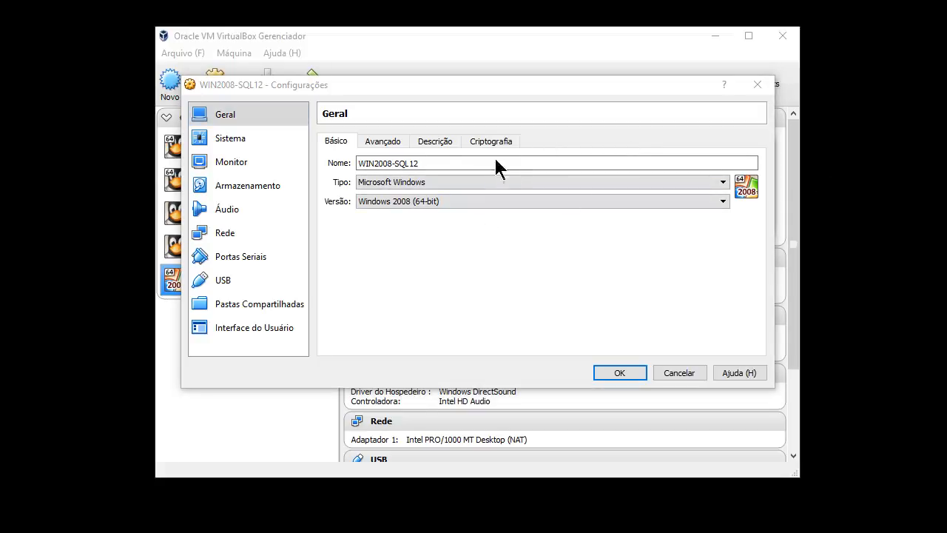
click(383, 140)
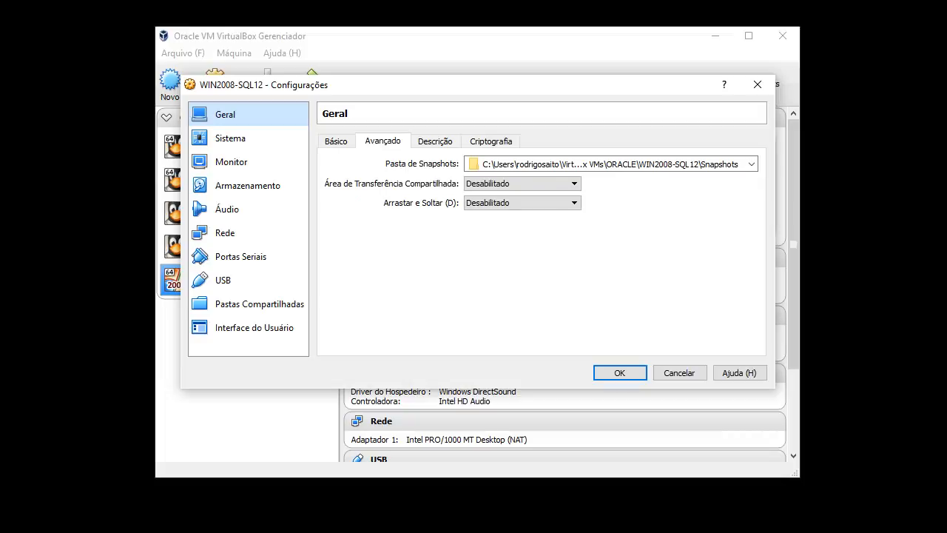
click(583, 164)
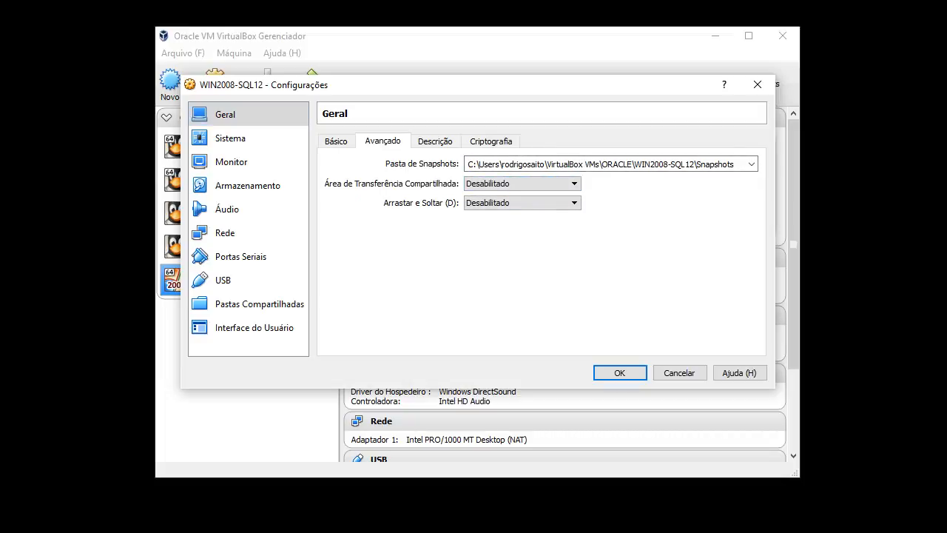
key(Home)
text(d)
key(Delete)
key(Right)
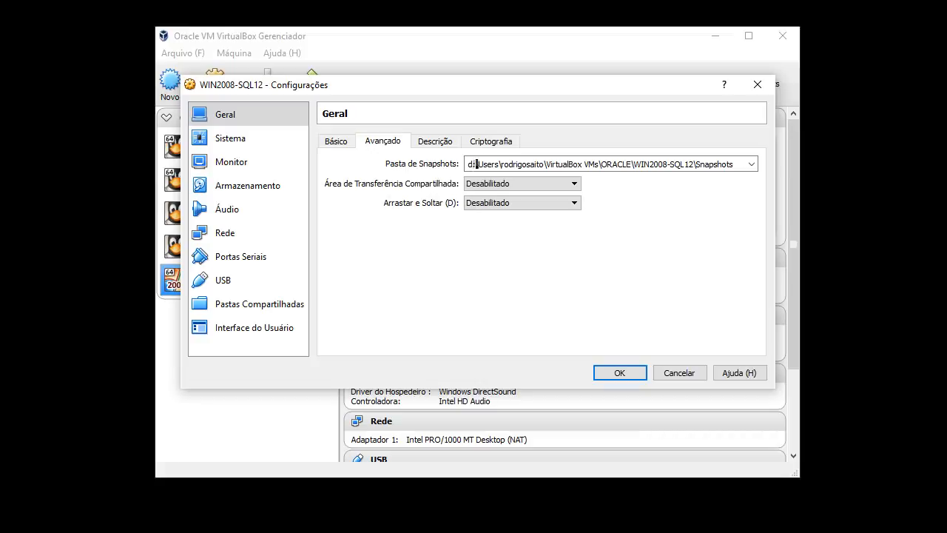
Remove the ORACLE folder from the snapshot folder path so that WIN2008-SQL12\Snapshots sits directly under VirtualBox VMs.
key(Right)
key(Right)
key(Right)
key(Right)
key(Right)
key(Right)
key(Right)
key(Right)
key(Right)
key(Right)
key(Right)
key(Right)
key(Right)
key(Right)
key(Right)
key(Right)
key(Right)
key(Right)
key(Right)
key(Right)
key(Delete)
key(Delete)
key(Delete)
key(Delete)
key(Delete)
key(Delete)
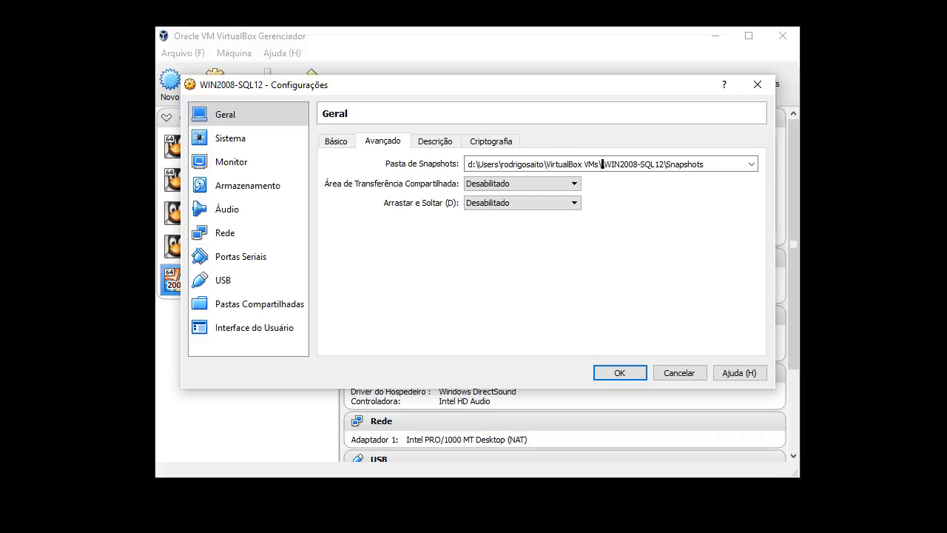
key(Right)
key(Right)
key(Right)
key(Right)
key(Right)
key(Right)
key(Right)
key(Right)
key(Right)
key(Right)
key(Right)
key(Right)
key(Right)
key(Right)
key(Right)
key(Right)
key(Right)
key(Right)
key(Right)
key(Right)
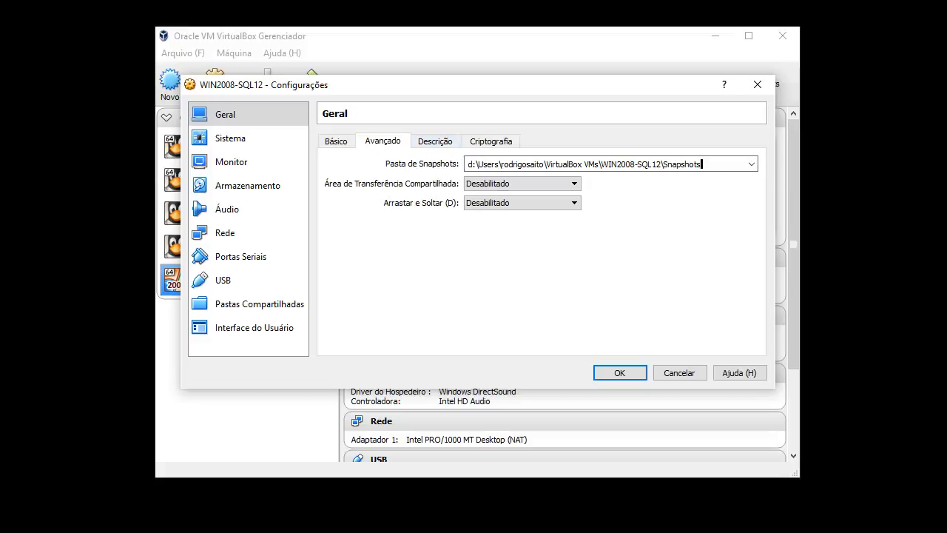
key(alt+Tab)
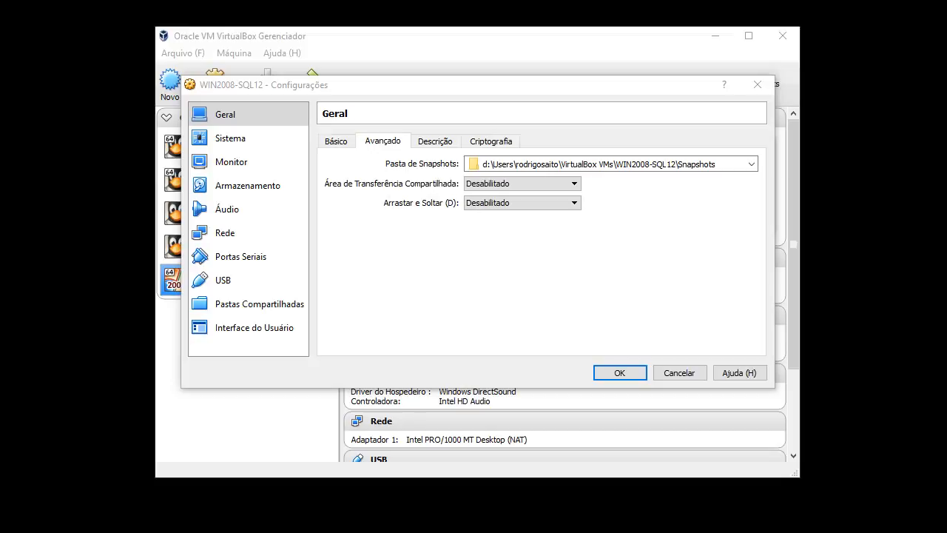
Enter the machine description "Ambiente de Instalação e configuração do SQL Server apra estudos e testes." and a "Feito por" line with the author's name.
click(435, 142)
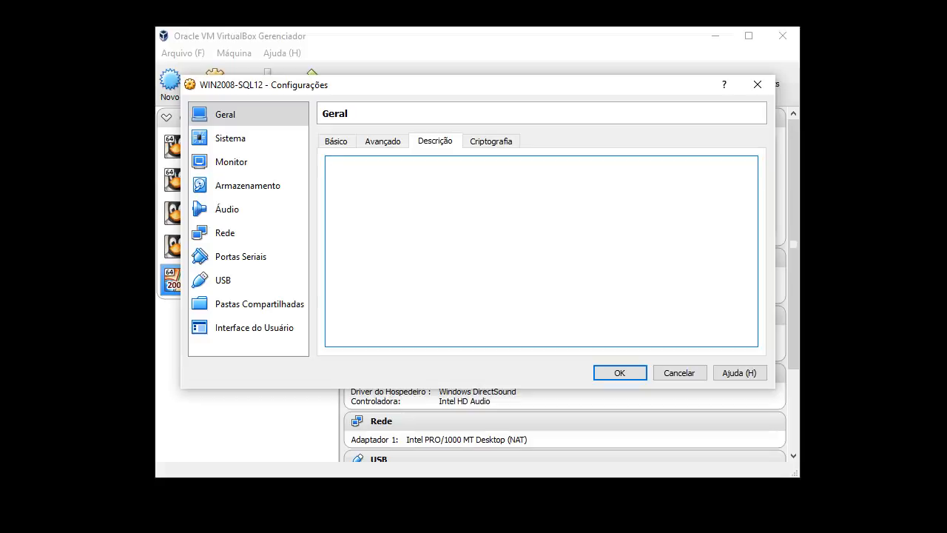
text(a)
key(BackSpace)
text(Ambiente de Instalação e configuraç)
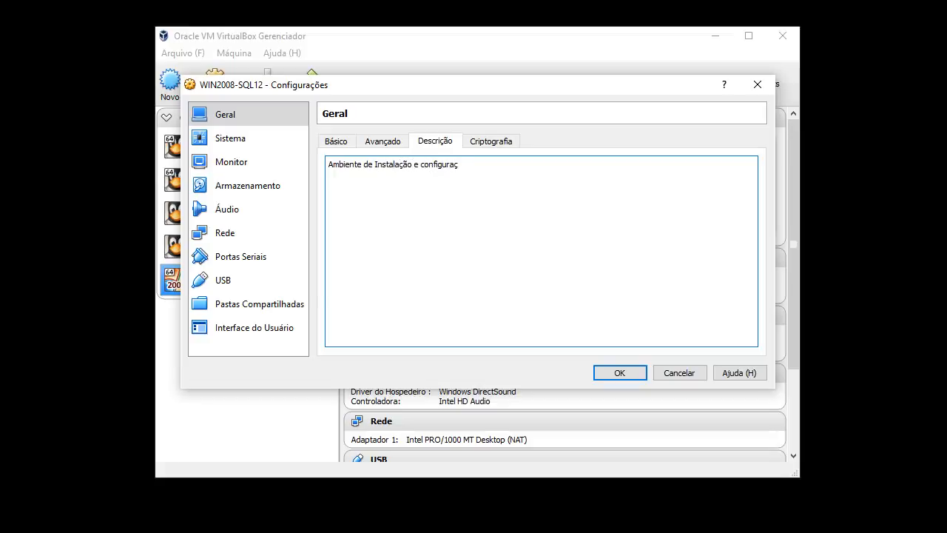
text(ão do SQL Server apra estudo)
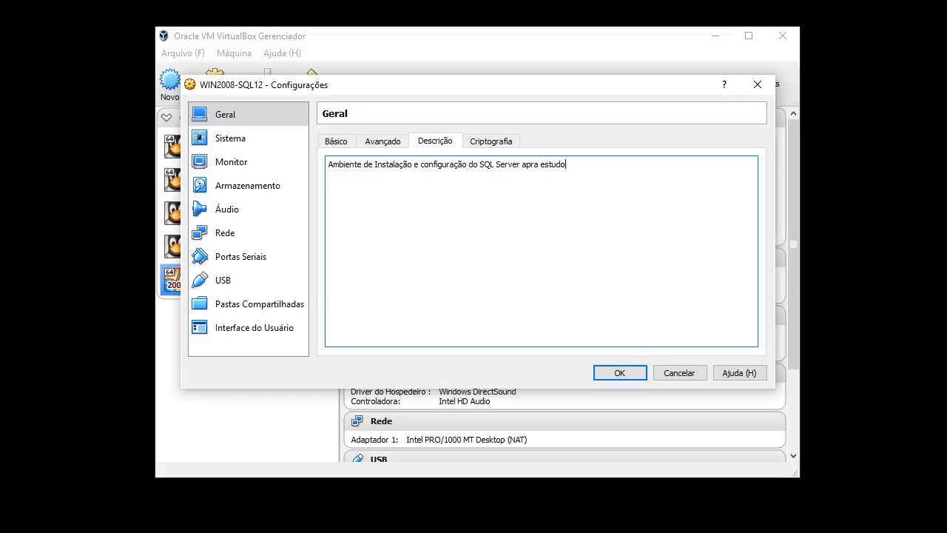
text(s e testes.)
key(Return)
key(Return)
text(Feito por Rodrigo Saito)
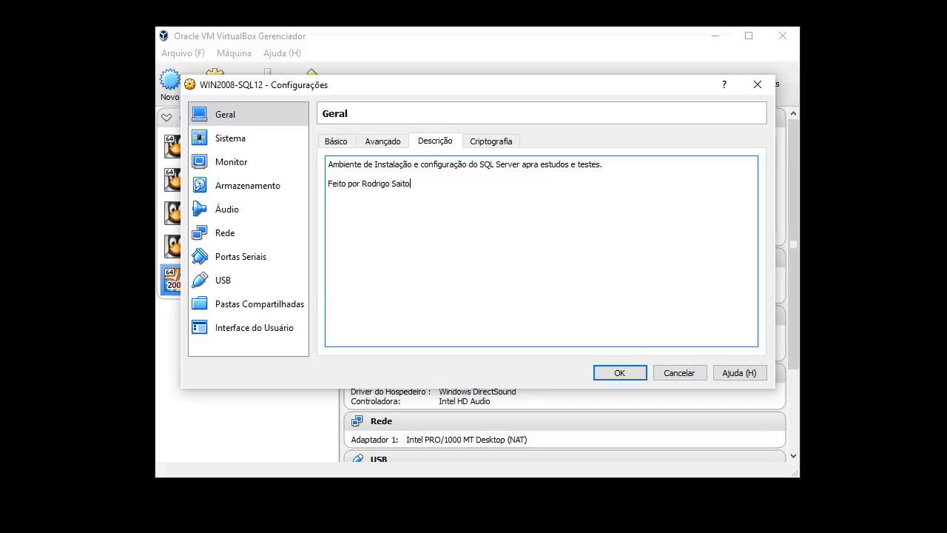
key(alt+Tab)
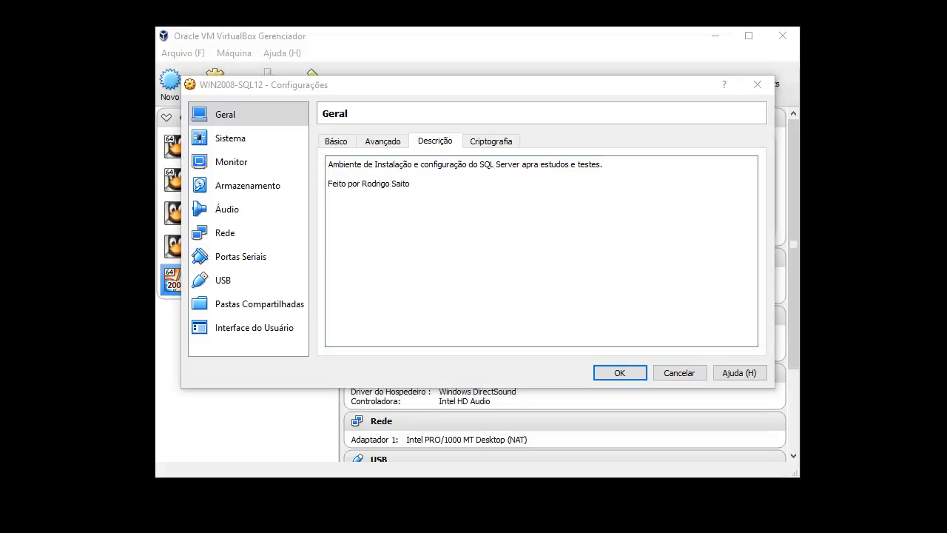
Disable the floppy (Disquete) in the machine's boot order and set its processor count to 2.
click(230, 138)
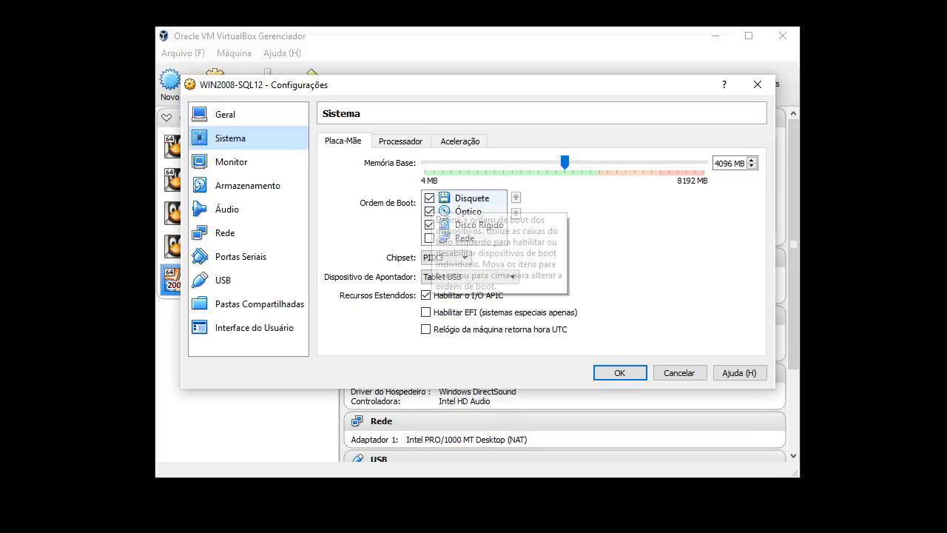
click(429, 198)
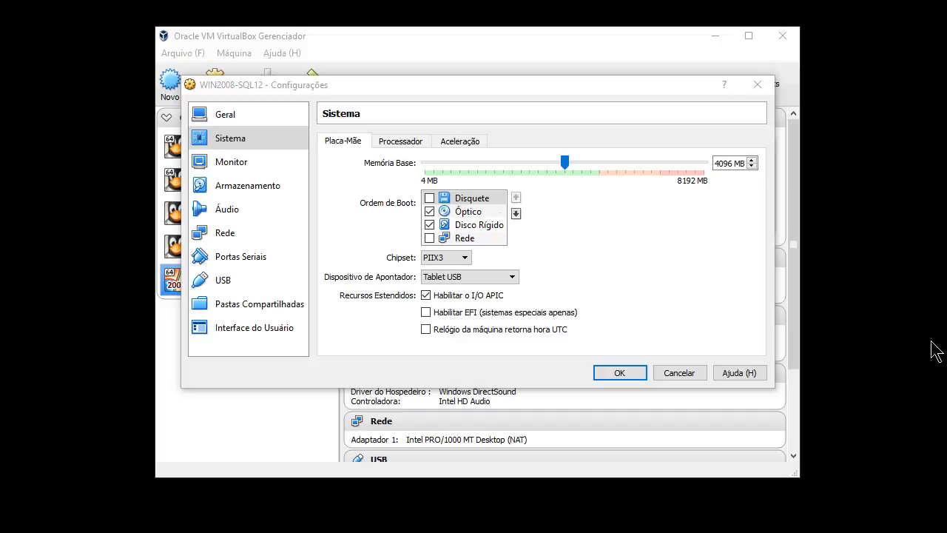
click(411, 139)
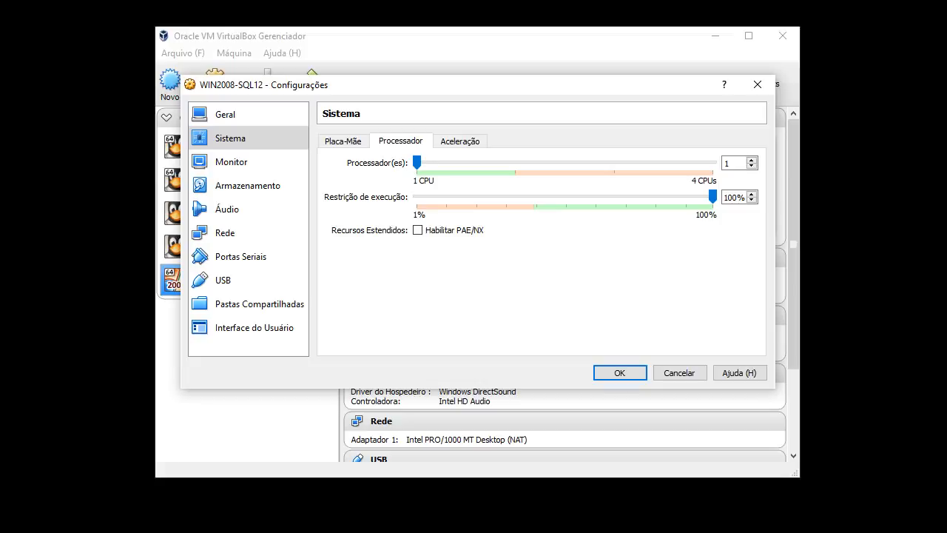
double_click(727, 164)
text(2)
key(alt+Tab)
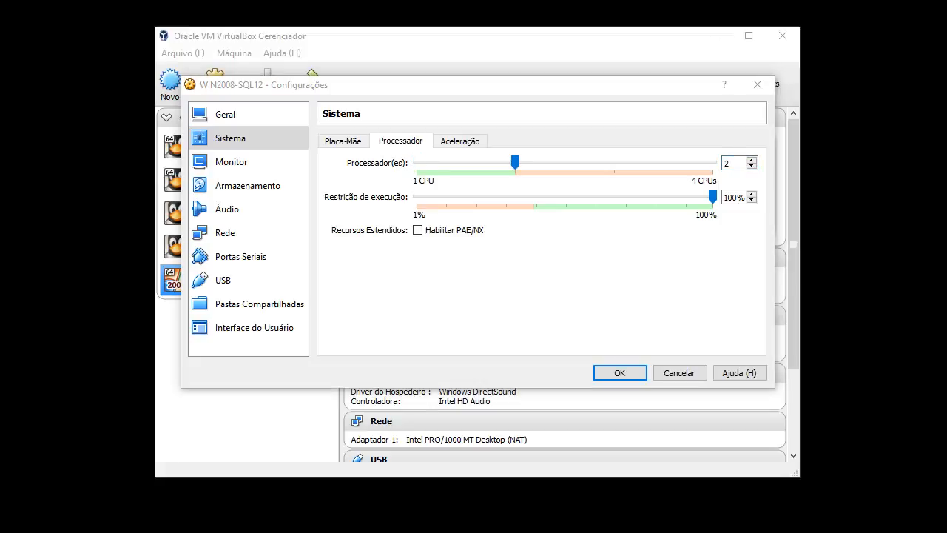
click(459, 141)
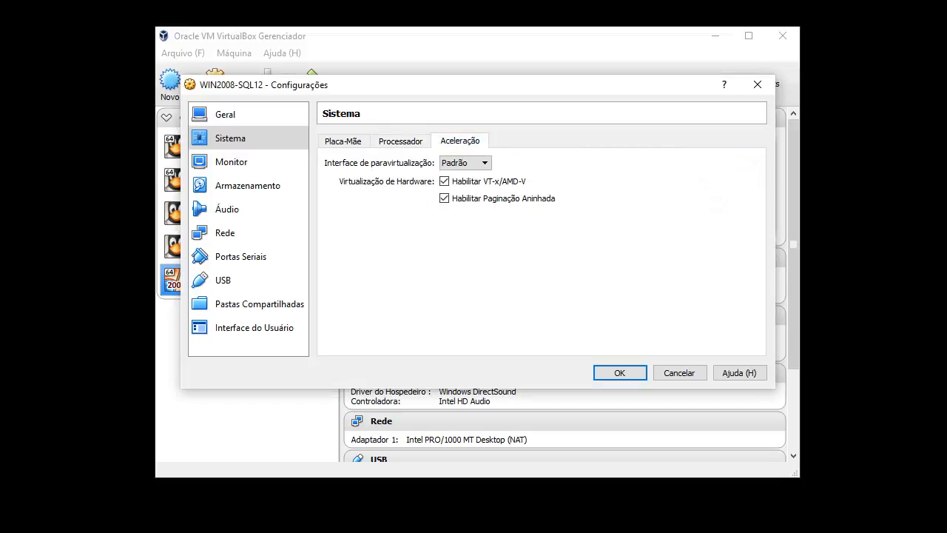
key(alt+Tab)
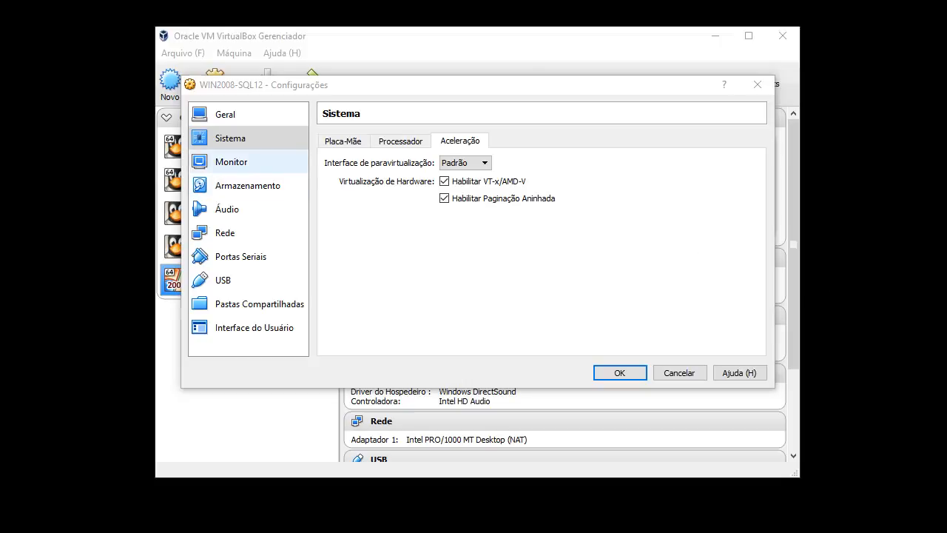
Set the machine's video memory to 64 MB.
click(231, 161)
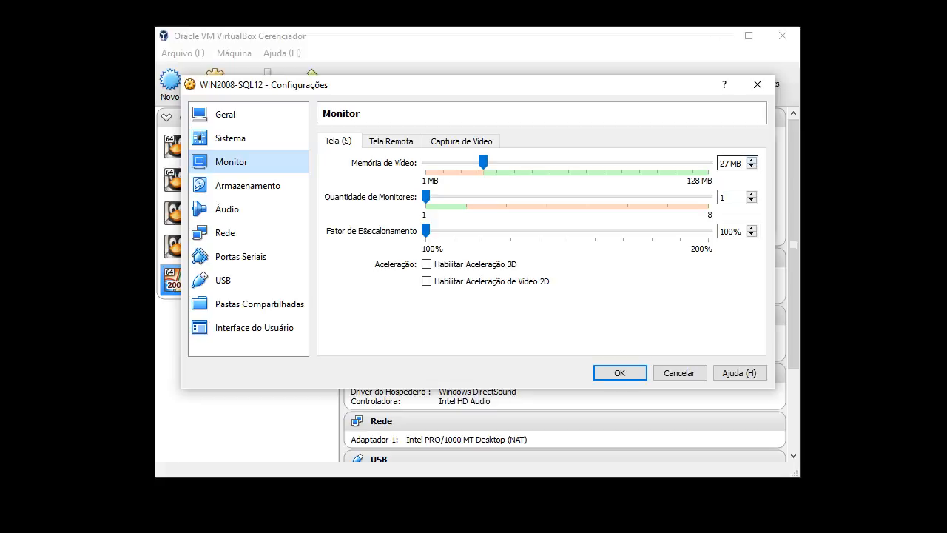
drag(742, 163, 719, 164)
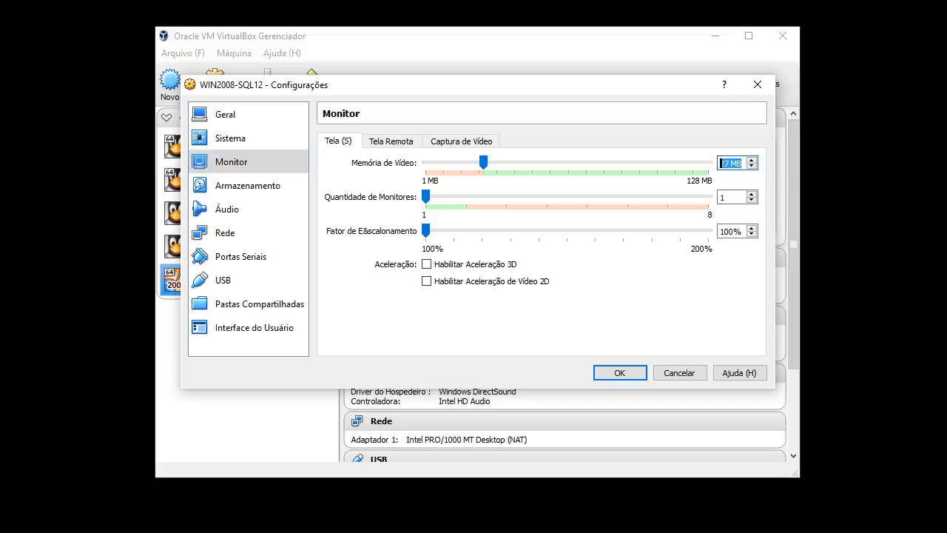
text(64)
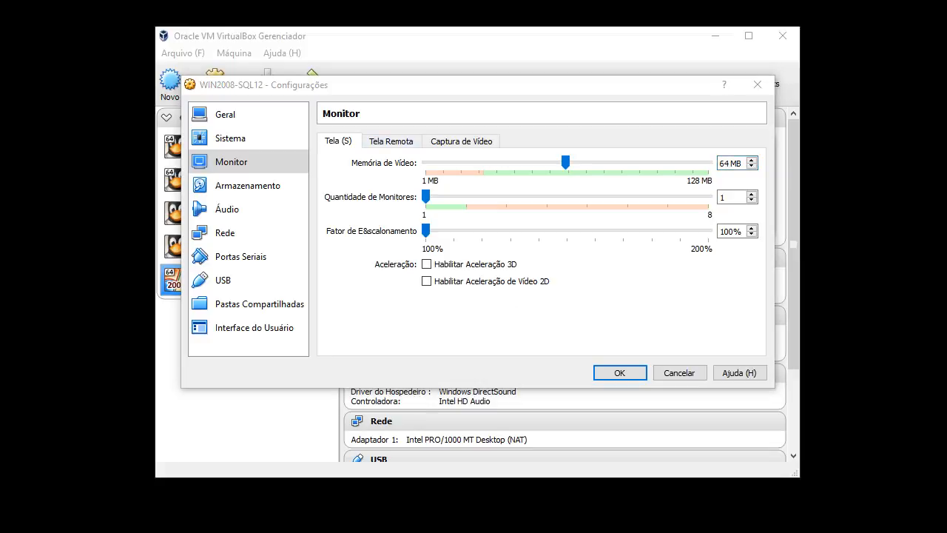
Review the existing disk in the storage settings and start creating a new hard disk on the SATA controller.
click(248, 185)
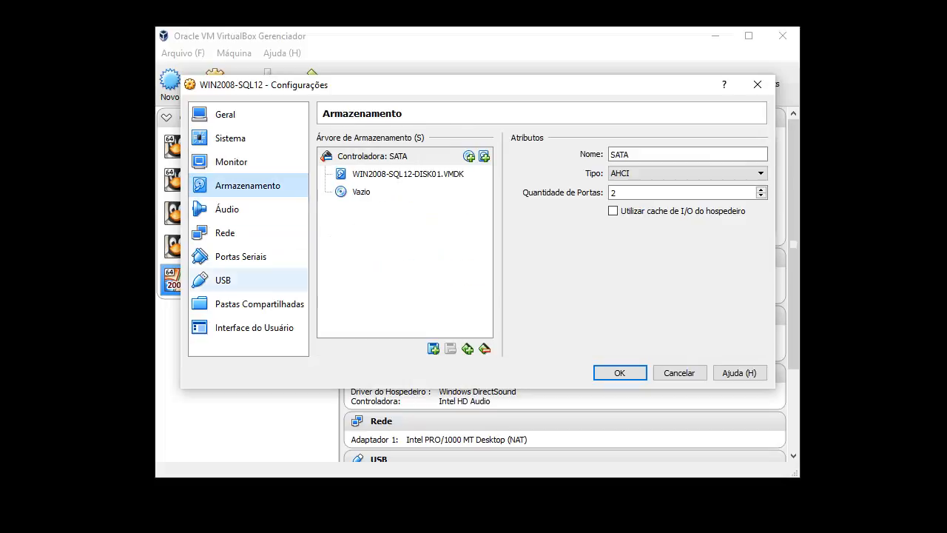
click(372, 156)
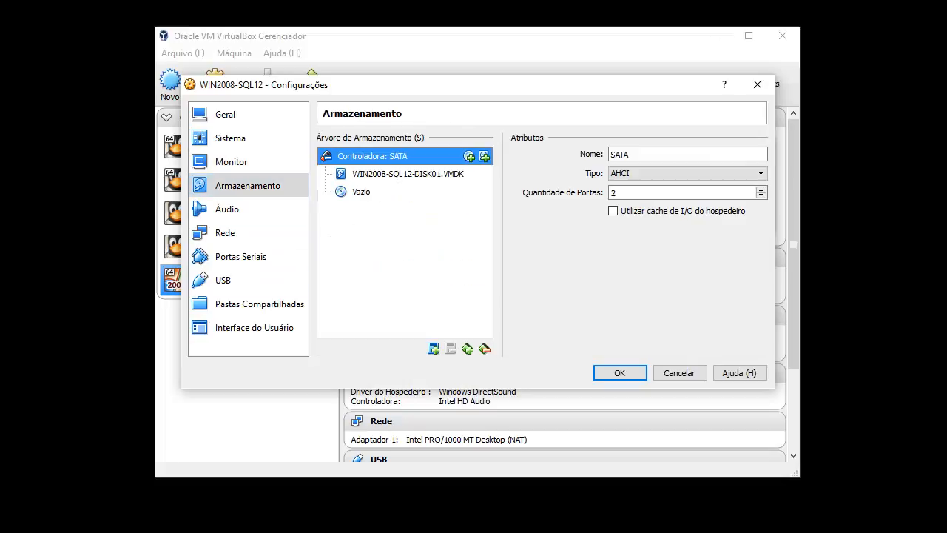
click(408, 174)
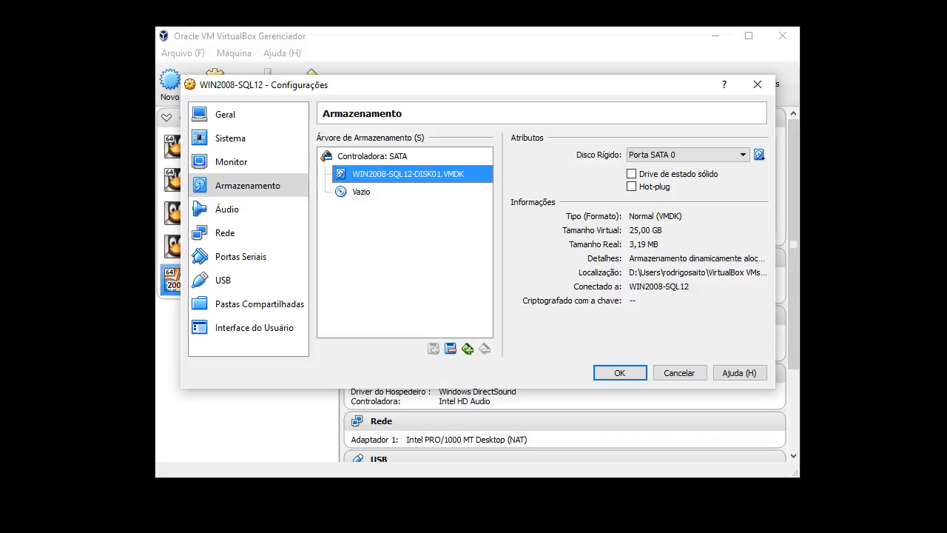
click(372, 156)
click(483, 156)
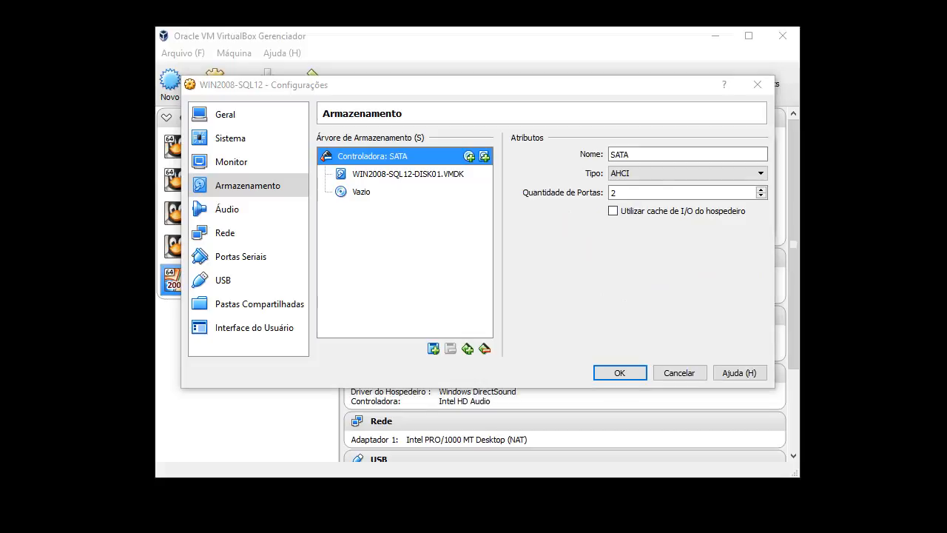
click(484, 157)
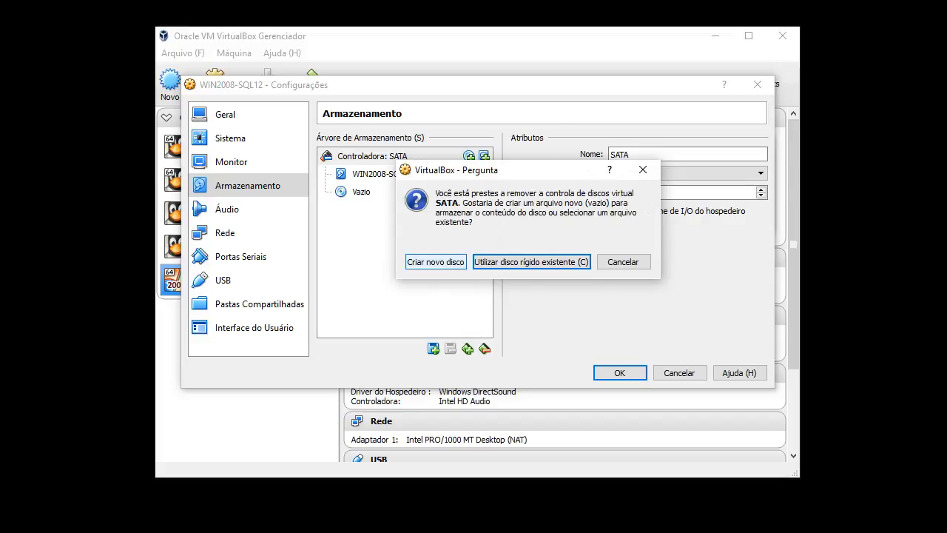
click(436, 262)
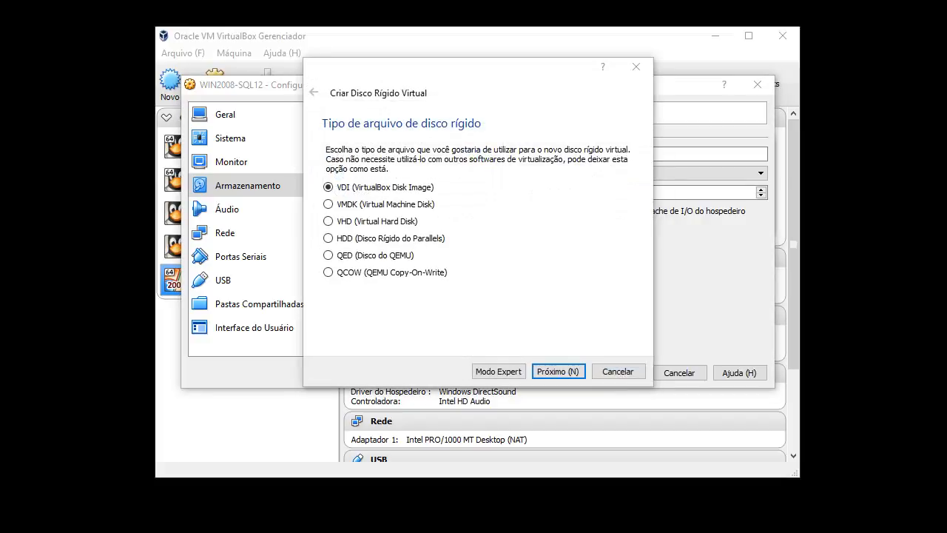
Choose VMDK (Virtual Machine Disk) as the new disk's file type and a fixed size (Tamanho Fixo) for its storage.
click(328, 204)
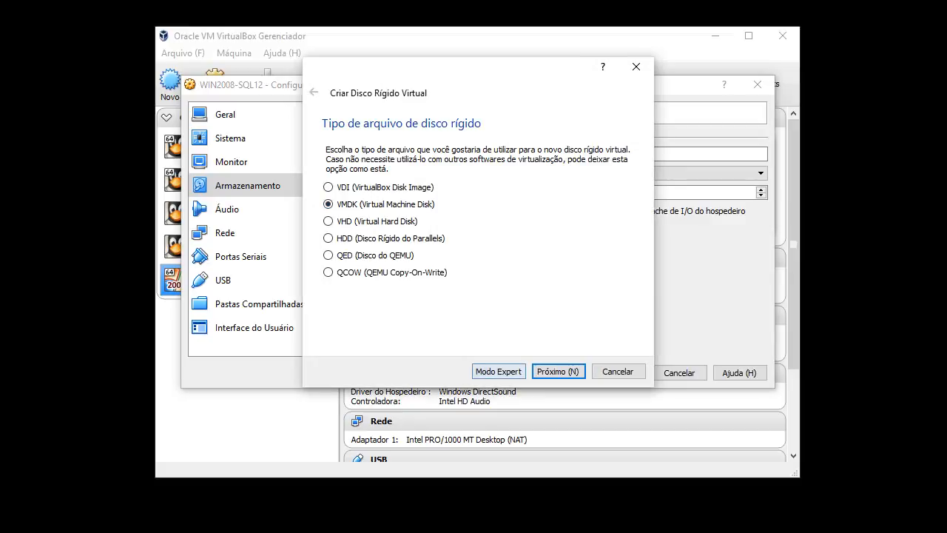
click(558, 370)
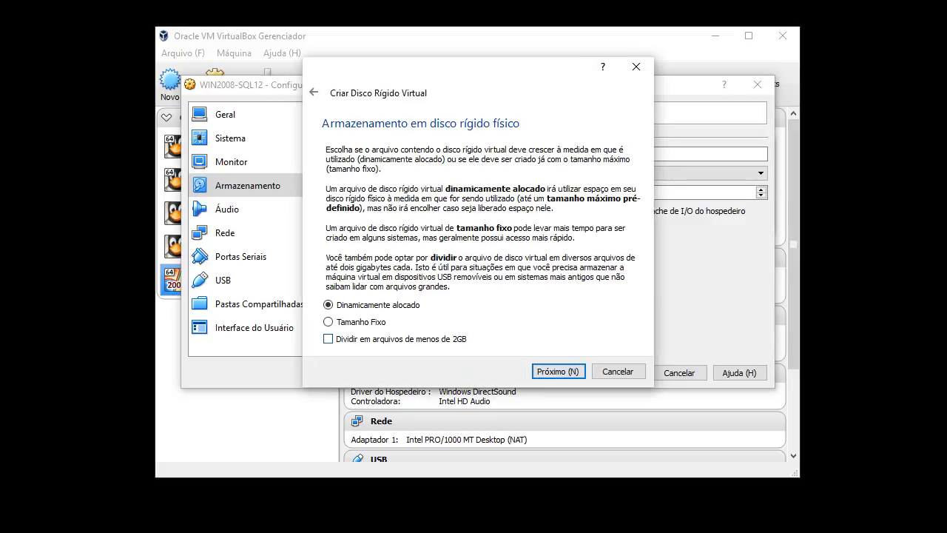
click(329, 322)
key(Return)
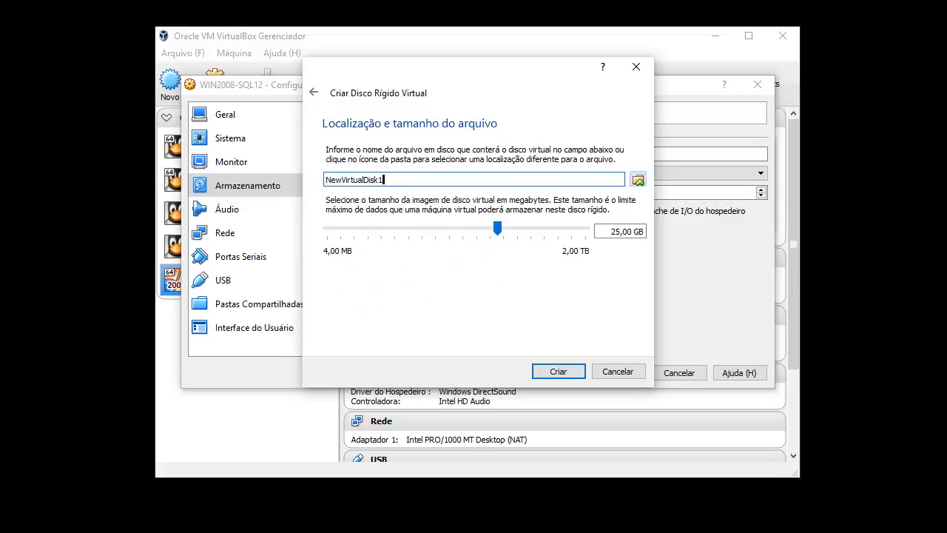
Place the new disk in the WIN2008-SQL12 folder under VirtualBox VMs on drive D and name its file WIN2008-SQL12-DISK03.VMDK.
click(637, 179)
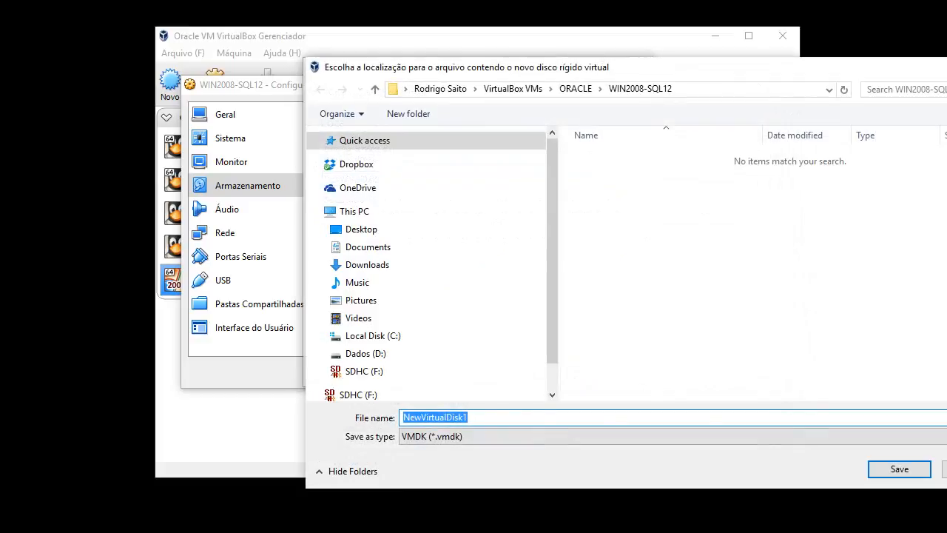
text(D:\Users\rodrigosaito\VirtualBox VMs\WIN2008-SQL12\WIN2008-SQL12-DISK01.VMDK)
key(Return)
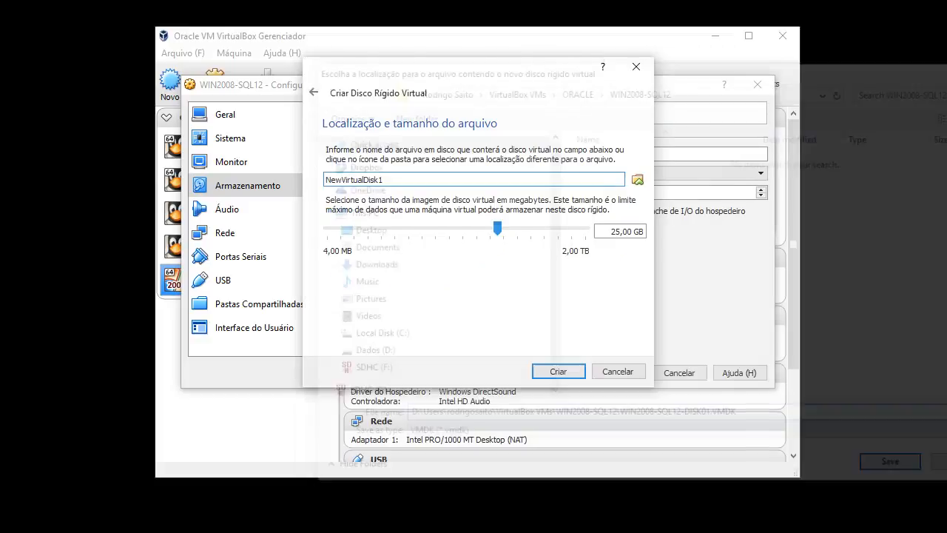
key(End)
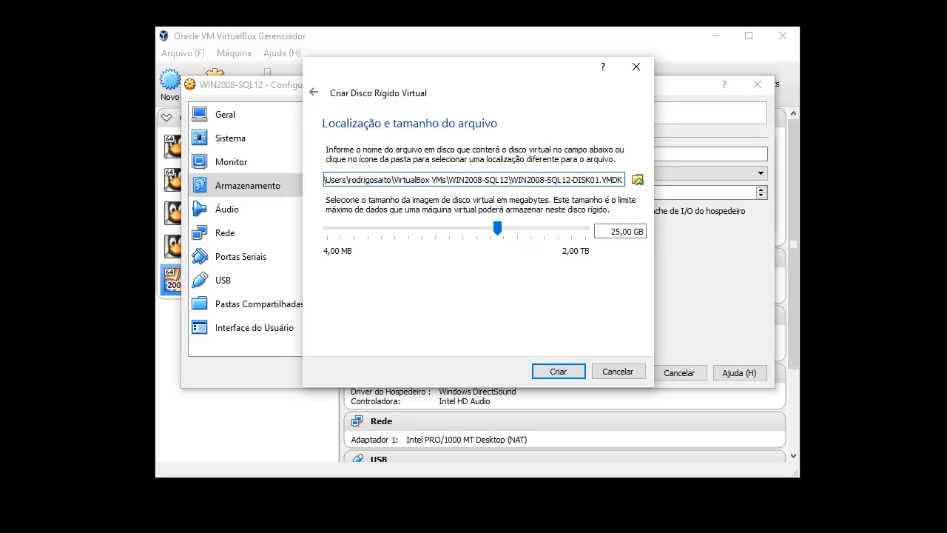
key(BackSpace)
text(3)
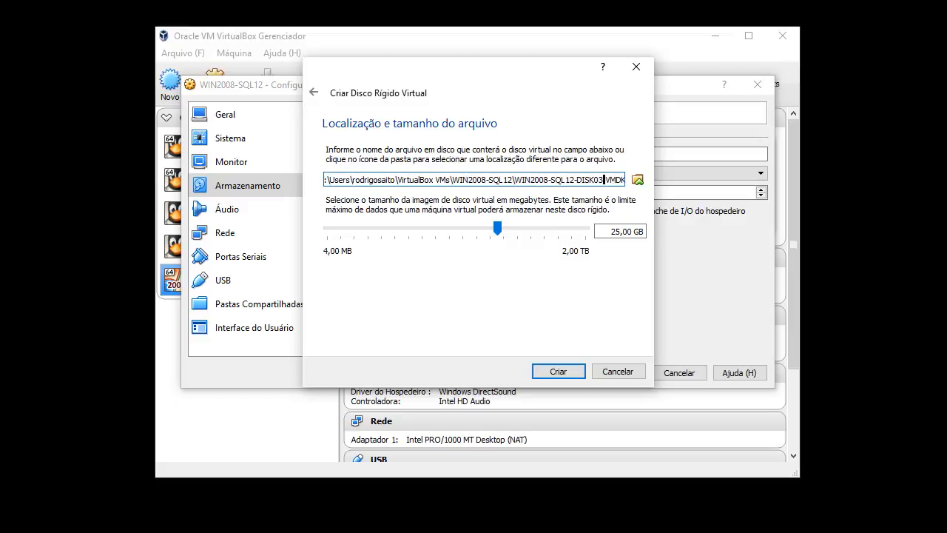
Correct the new disk's file name to WIN2008-SQL12-DISK02.VMDK, set its size to 10 GB and create it.
key(BackSpace)
text(2)
key(Return)
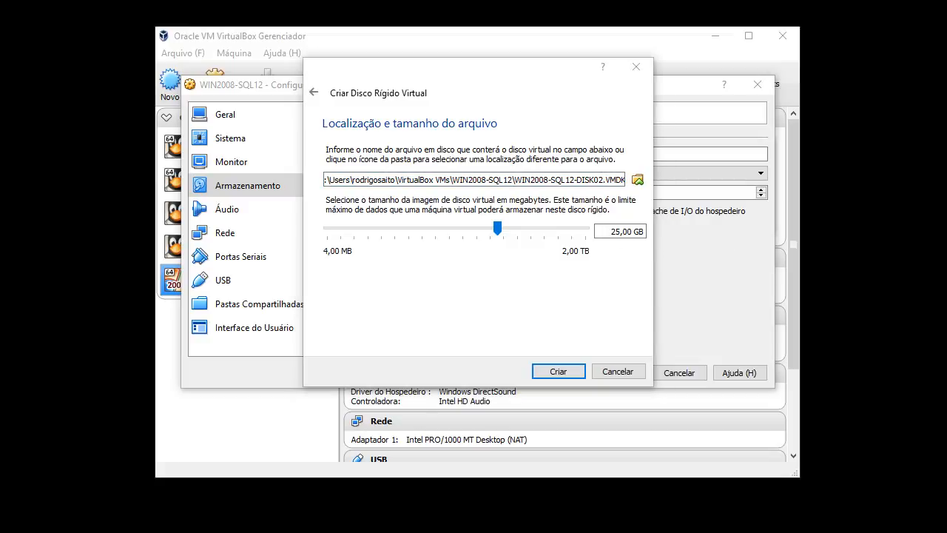
click(613, 232)
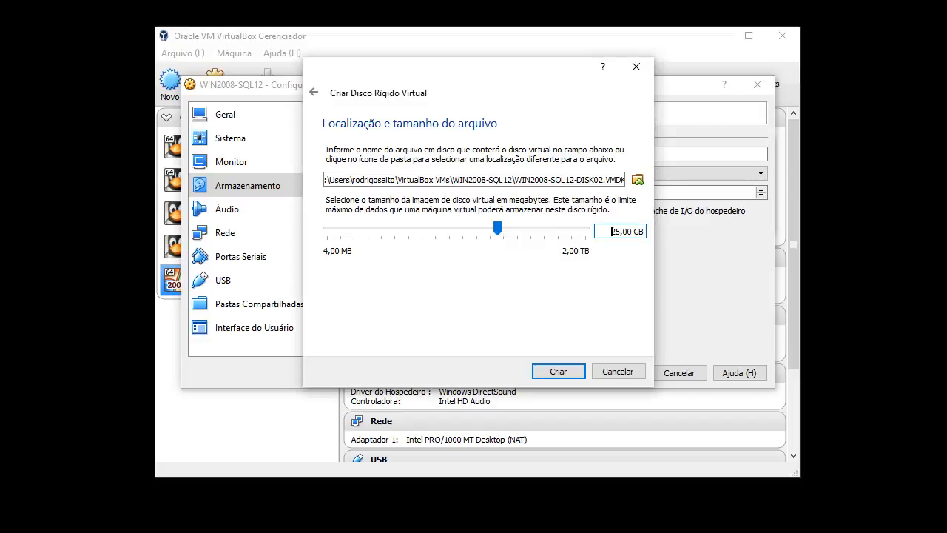
key(BackSpace)
text(10)
key(Return)
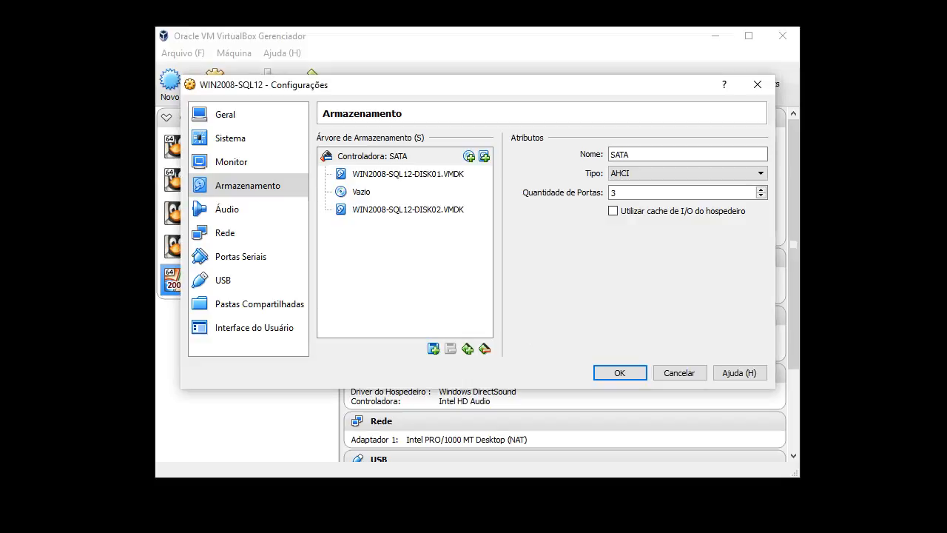
Review the DISK02 details and start another new hard disk on the SATA controller as VMDK (Virtual Machine Disk) with fixed size (Tamanho Fixo).
click(407, 209)
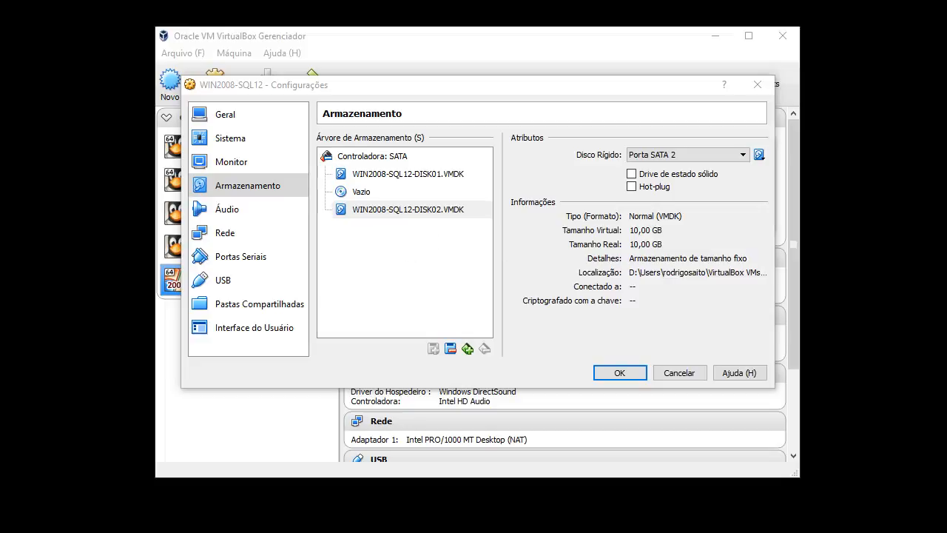
click(372, 156)
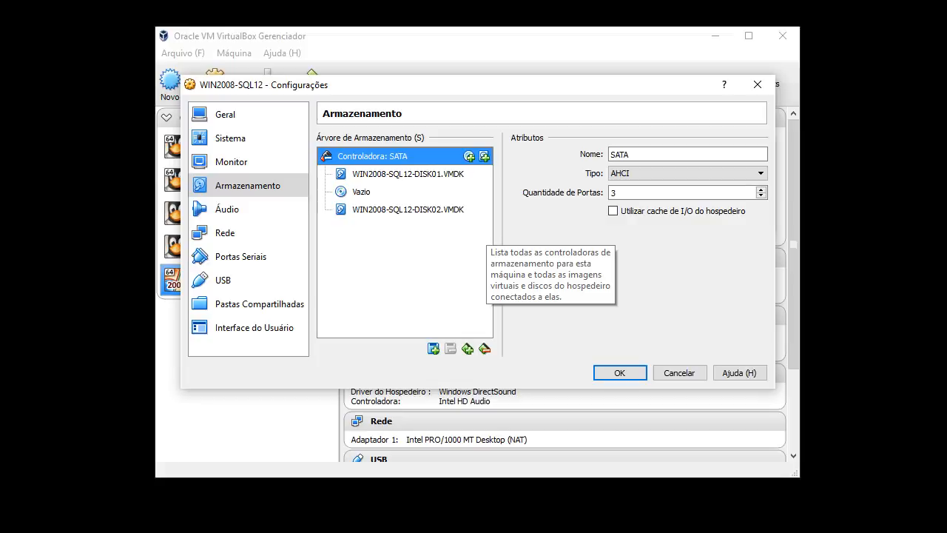
click(484, 156)
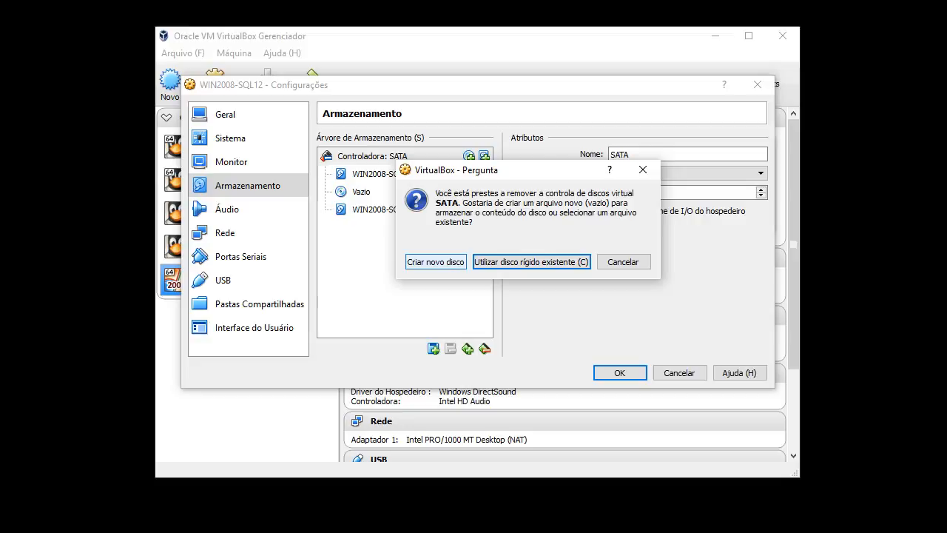
click(435, 262)
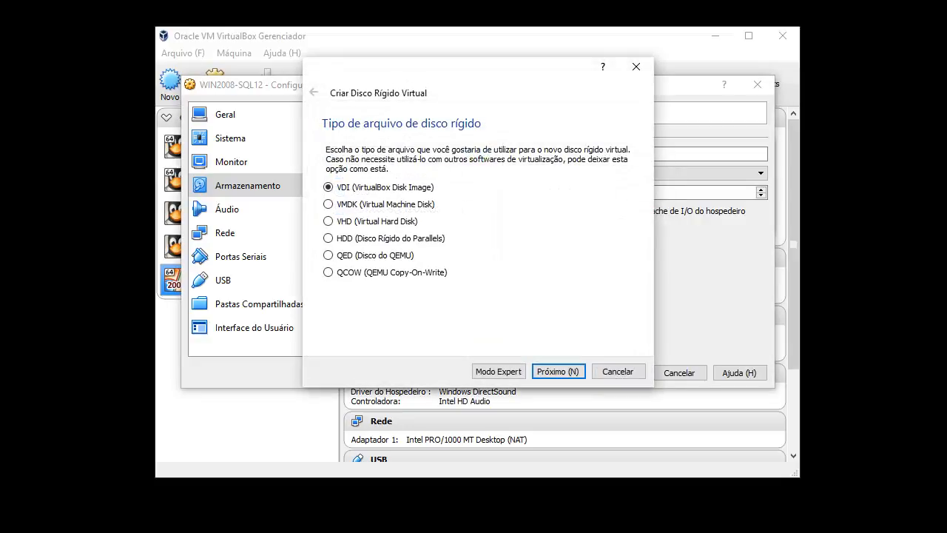
click(339, 205)
click(558, 370)
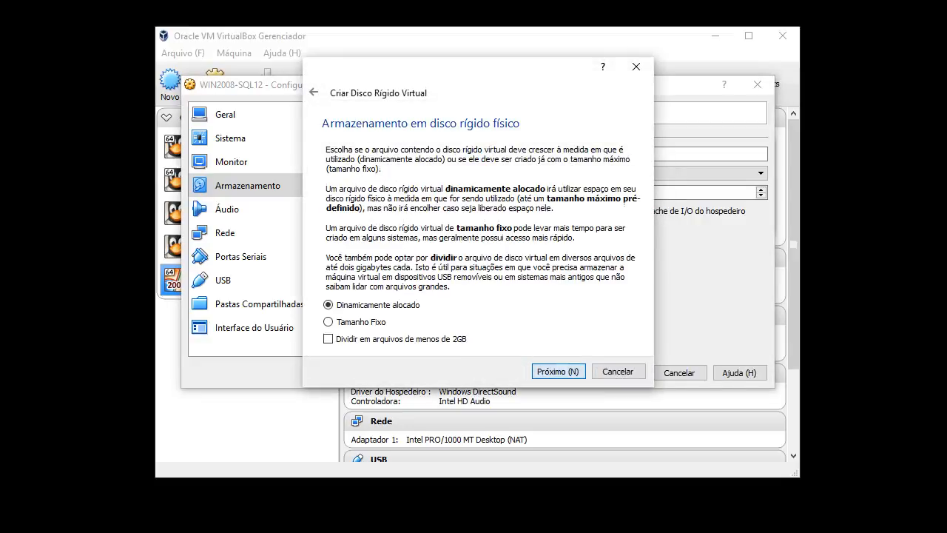
click(328, 321)
click(557, 371)
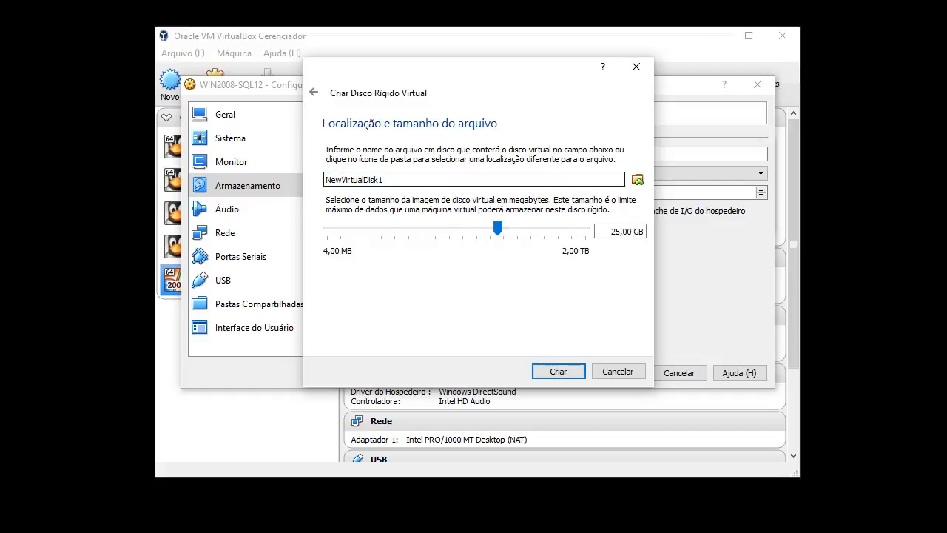
Name the disk file WIN2008-SQL12-DISK03.VMDK in the WIN2008-SQL12 folder, set its size to 4 GB and create it.
key(ctrl+a)
text(\Users\rodrigosaito\VirtualBox VMs\WIN2008-SQL12\WIN2008-SQL12-DISK01.VMDK)
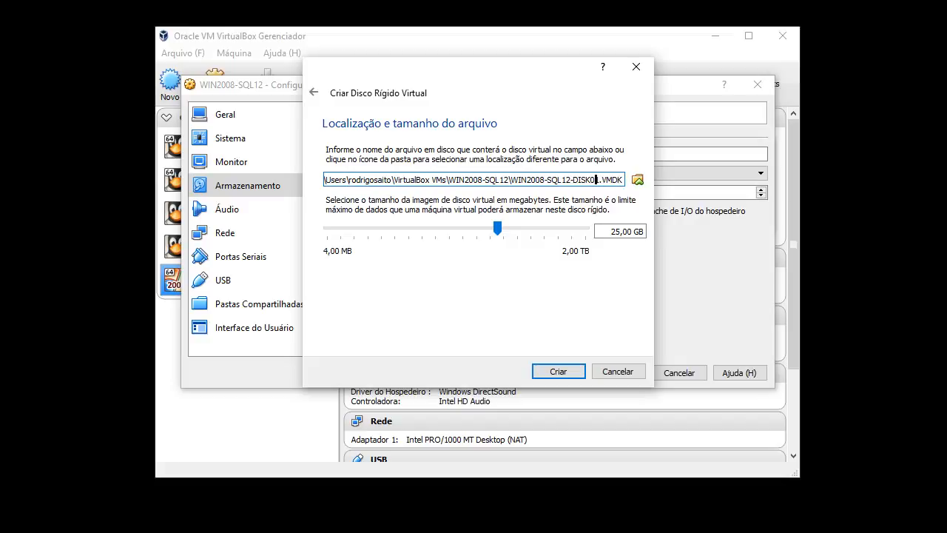
text(.)
double_click(615, 231)
text(4)
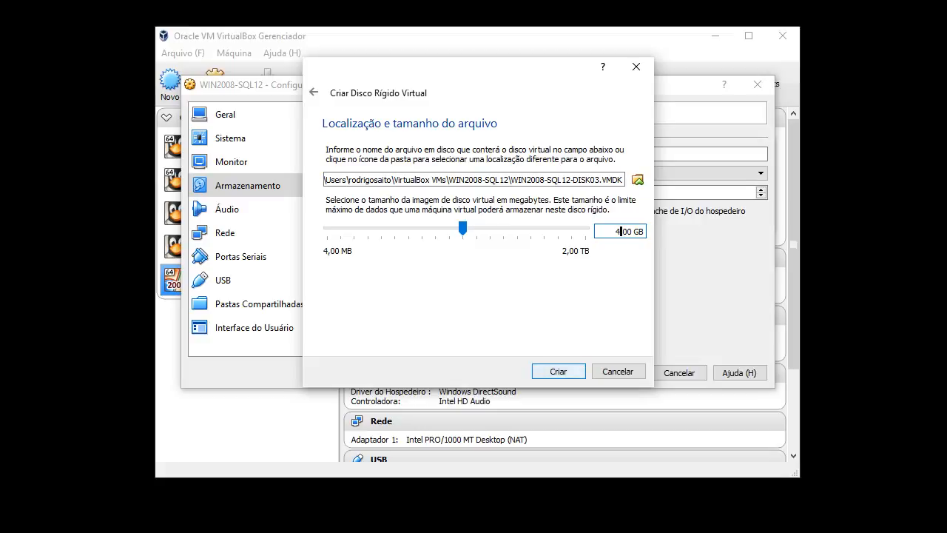
key(Return)
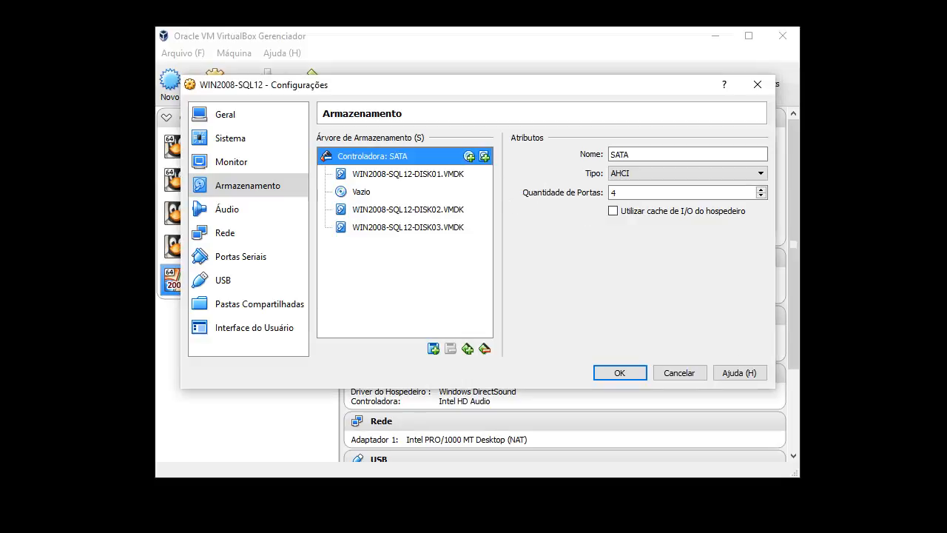
Start the fourth hard disk on the SATA controller, choosing the VMDK (Virtual Machine Disk) file type and a fixed size (Tamanho Fixo).
click(484, 156)
click(436, 262)
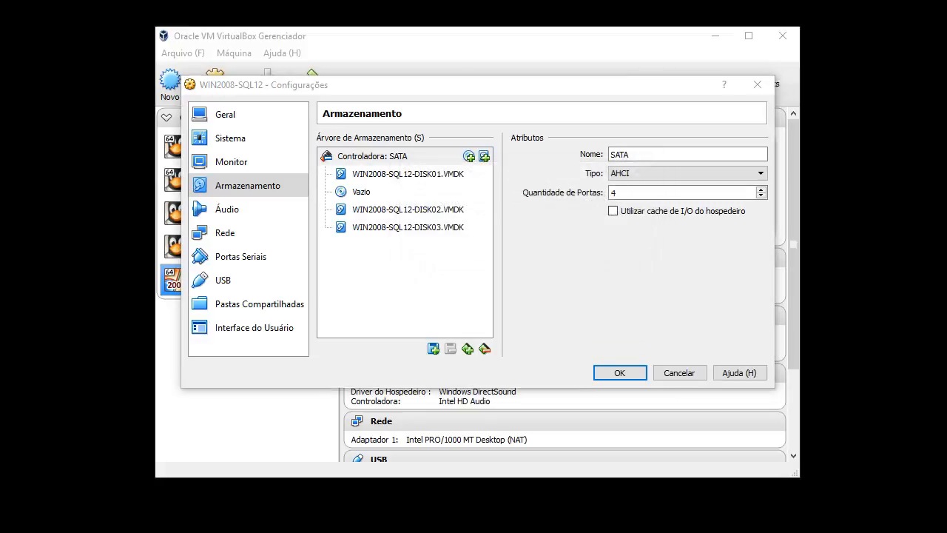
click(357, 204)
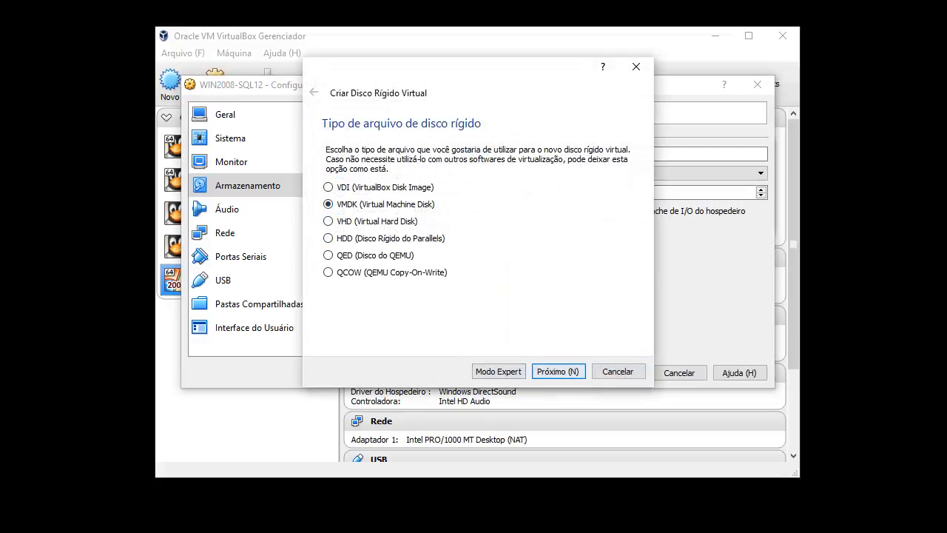
click(559, 371)
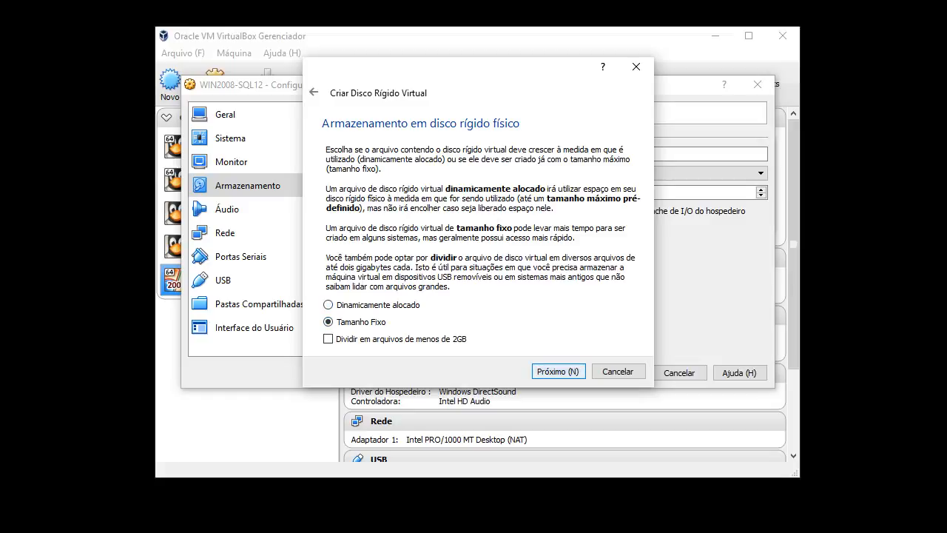
key(Return)
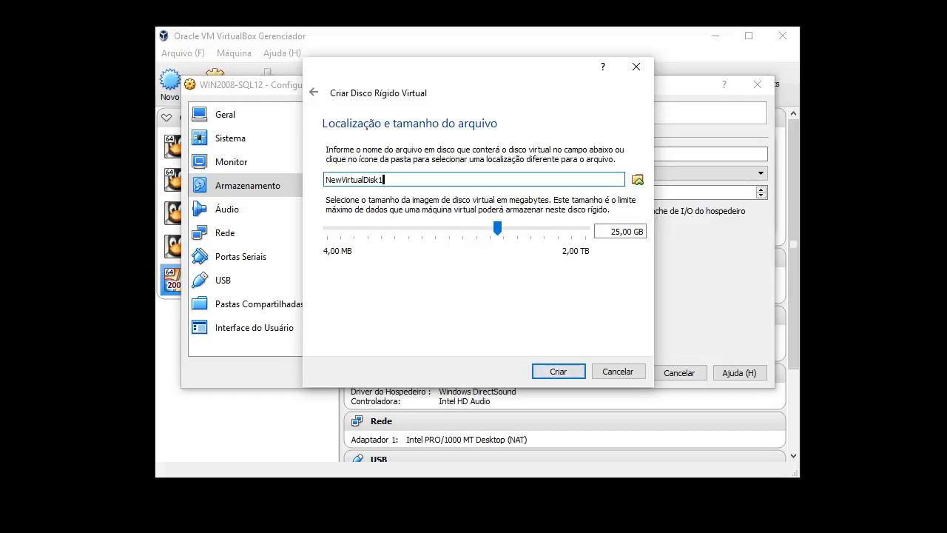
Name the disk file WIN2008-SQL12-DISK04.VMDK in the WIN2008-SQL12 folder, set its size to 4 GB and create it.
key(ctrl+a)
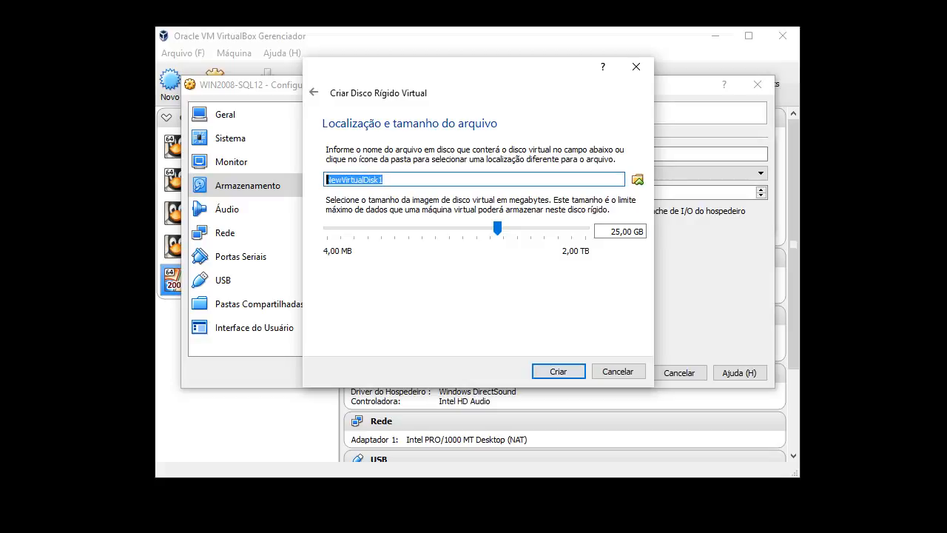
text(C:\Users\rodrigosaito\VirtualBox VMs\WIN2008-SQL12\WIN2008-SQL12-DISK01.VMDK)
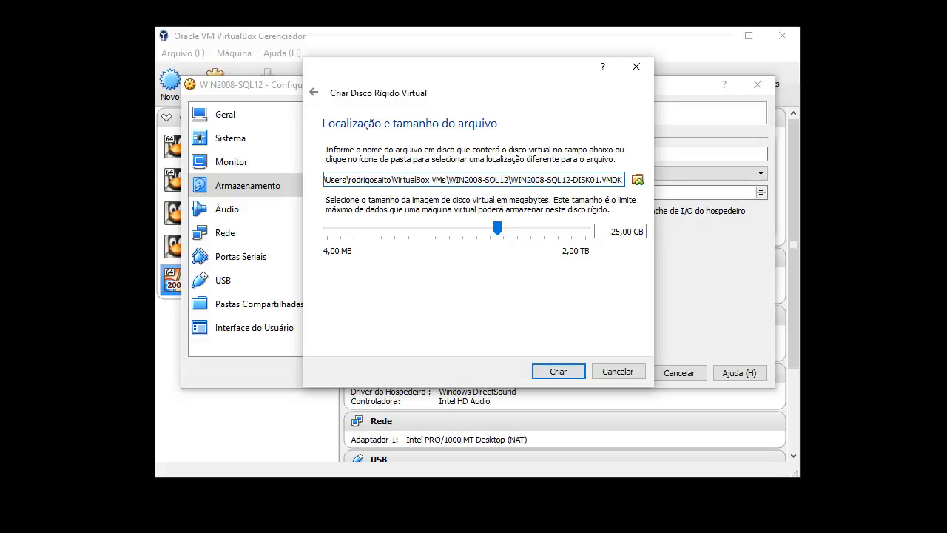
text(4)
drag(621, 232, 610, 232)
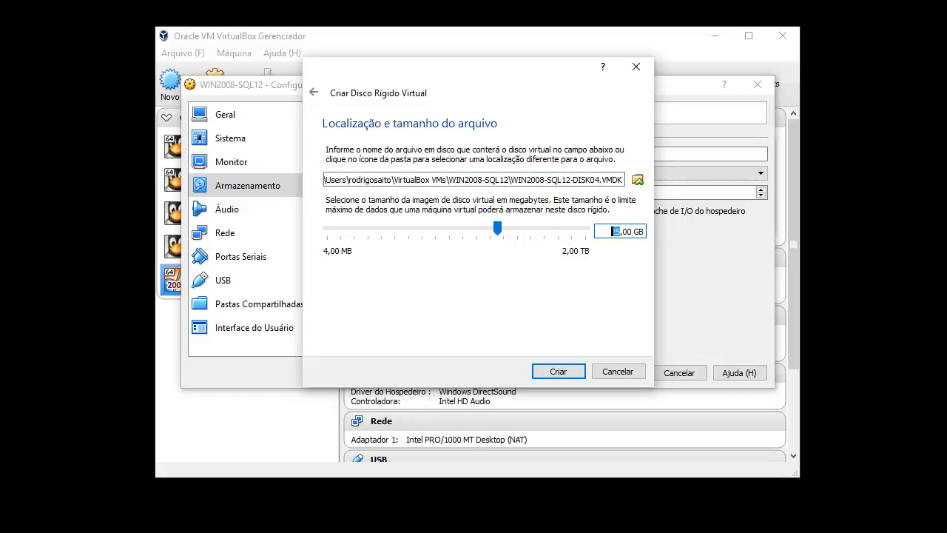
text(4)
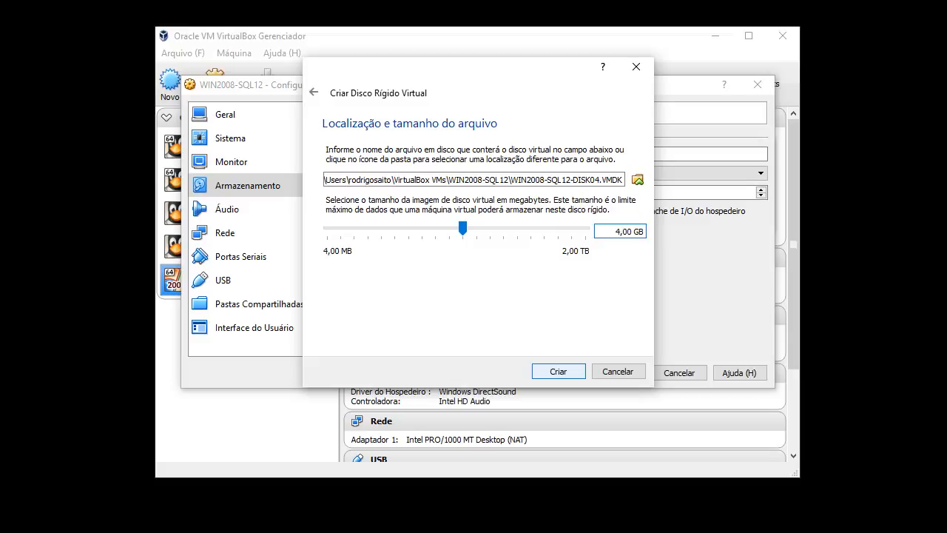
key(Return)
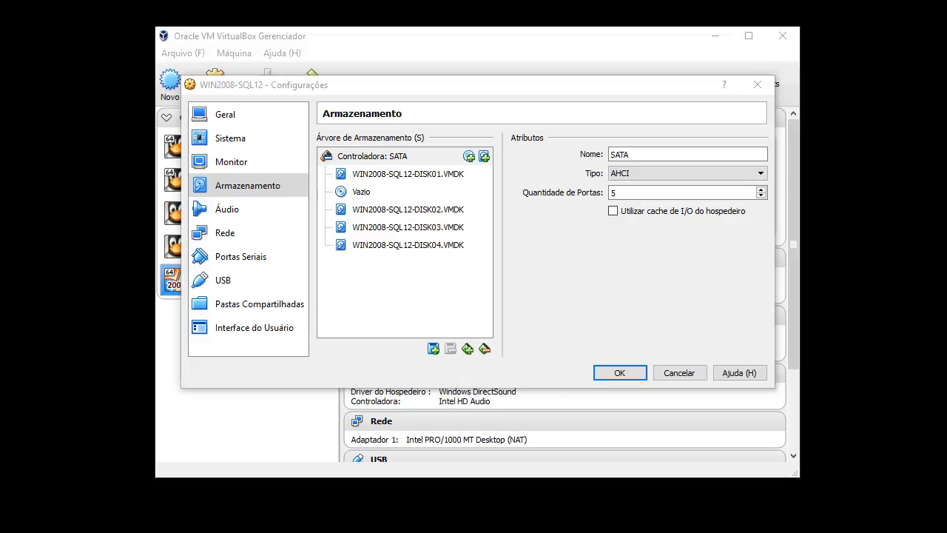
Start the fifth hard disk on the SATA controller with VMDK (Virtual Machine Disk) as its file type and proceed to its file location and size.
click(483, 156)
click(436, 262)
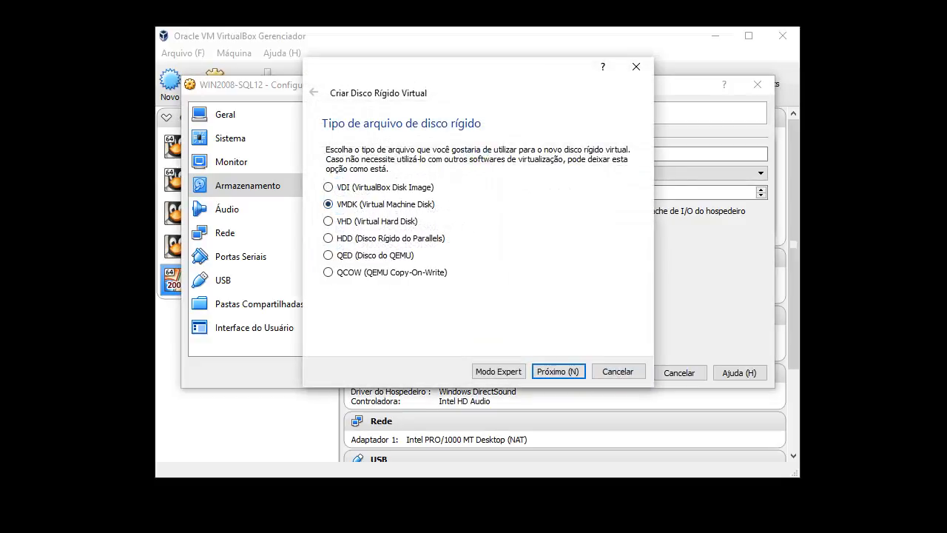
key(Return)
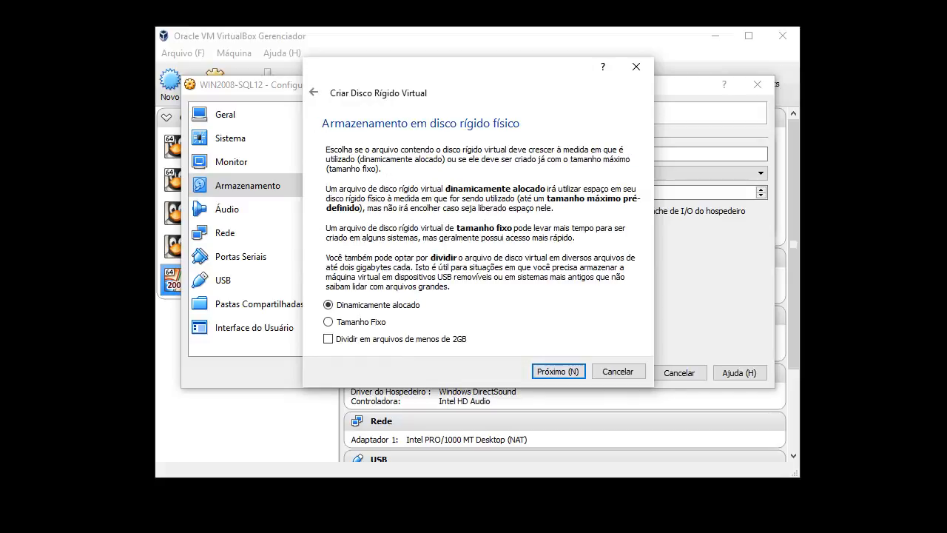
key(Return)
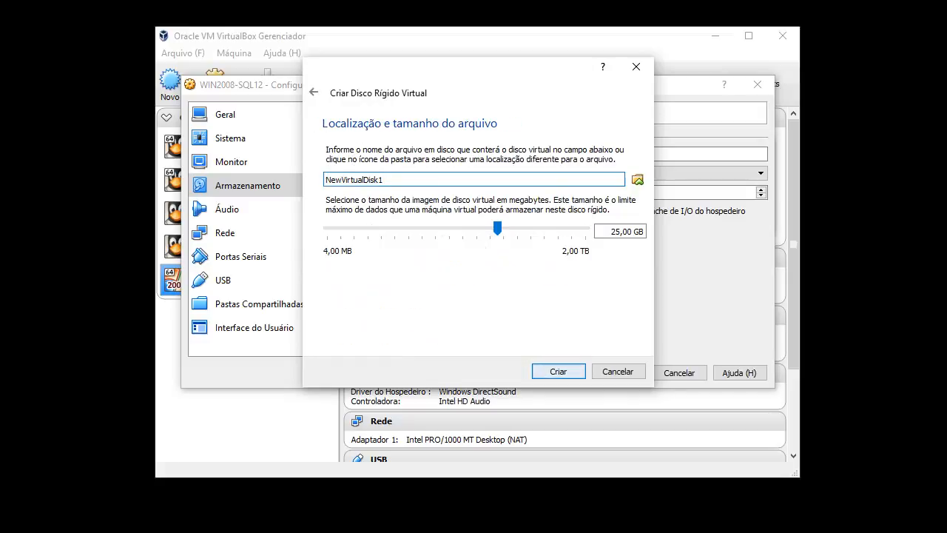
Name the disk file WIN2008-SQL12-DISK05.VMDK in the WIN2008-SQL12 folder, set its size to 4 GB and create it.
key(ctrl+v)
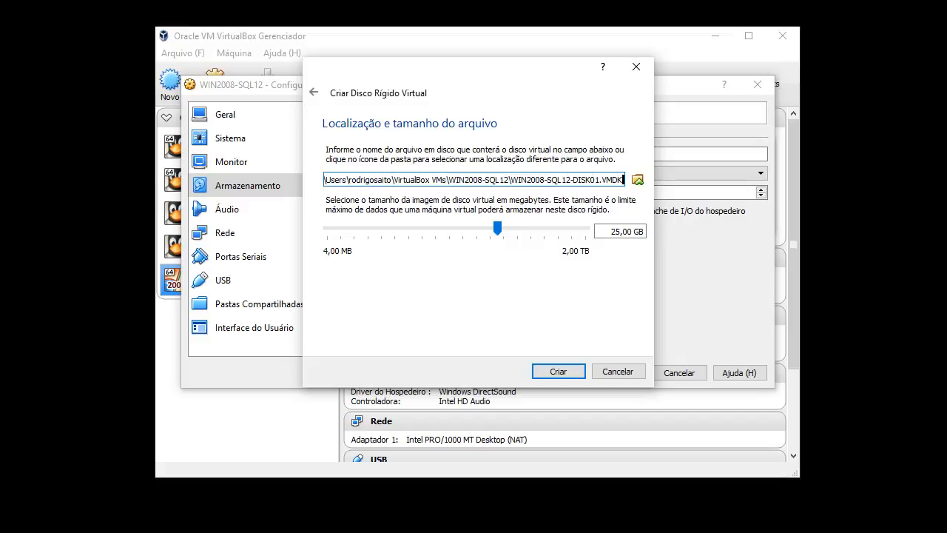
drag(458, 66, 424, 146)
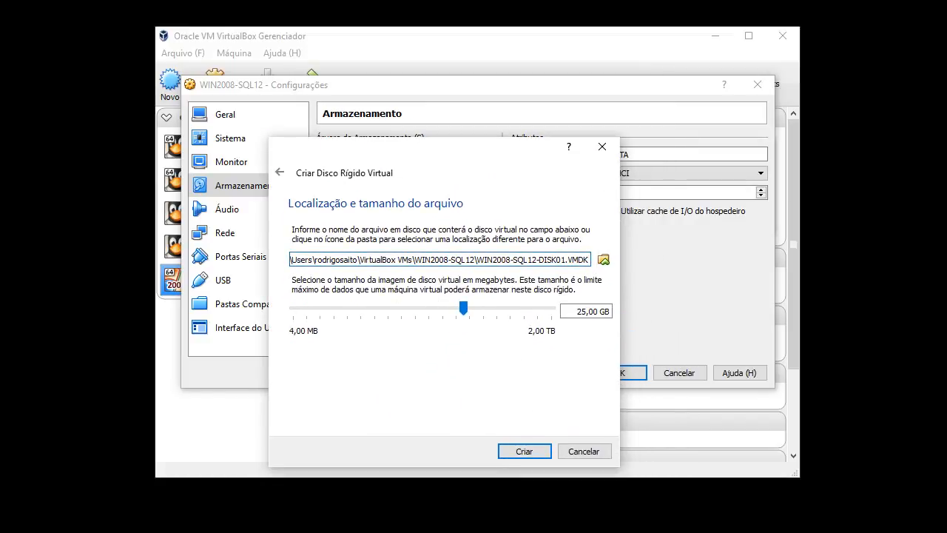
text(5)
drag(586, 311, 577, 312)
text(15)
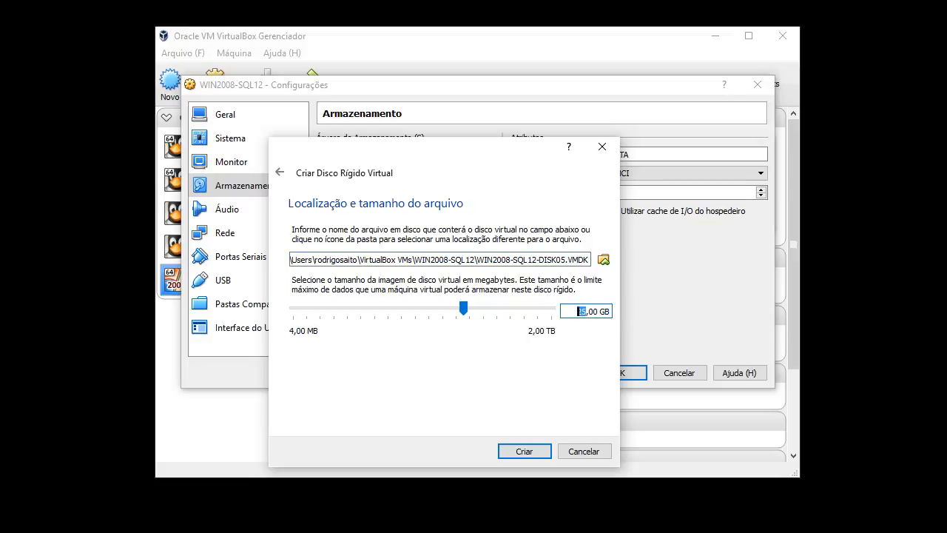
text(4)
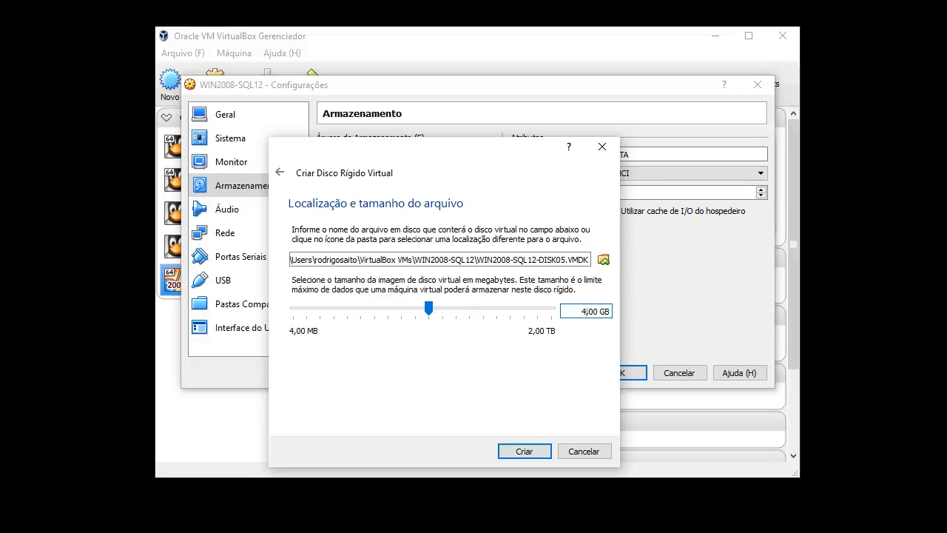
drag(459, 146, 465, 118)
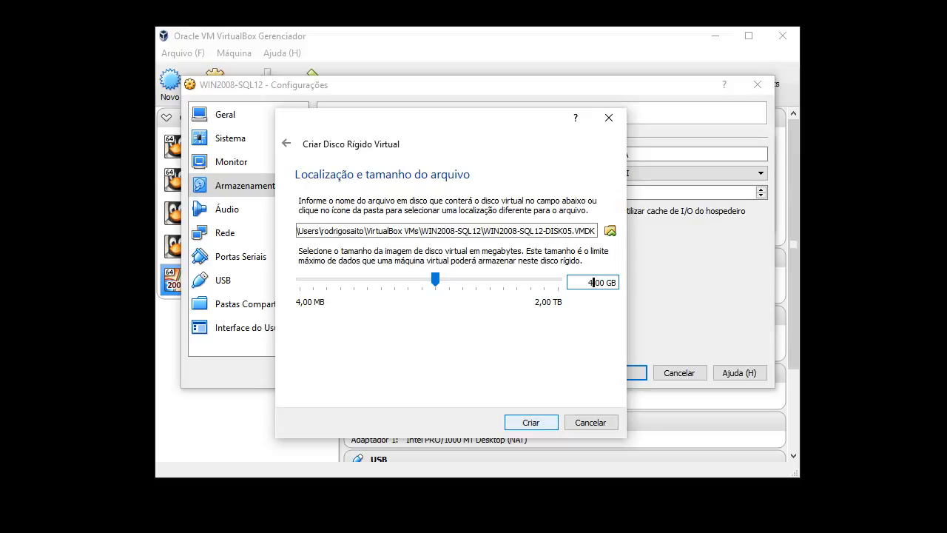
click(531, 423)
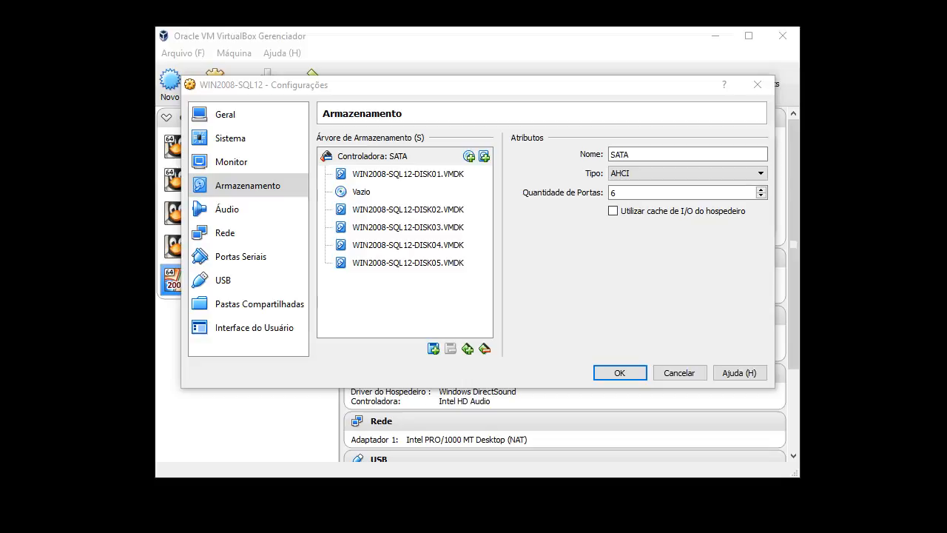
Start the sixth hard disk on the SATA controller, choosing the VMDK (Virtual Machine Disk) file type and a fixed size (Tamanho Fixo).
click(485, 156)
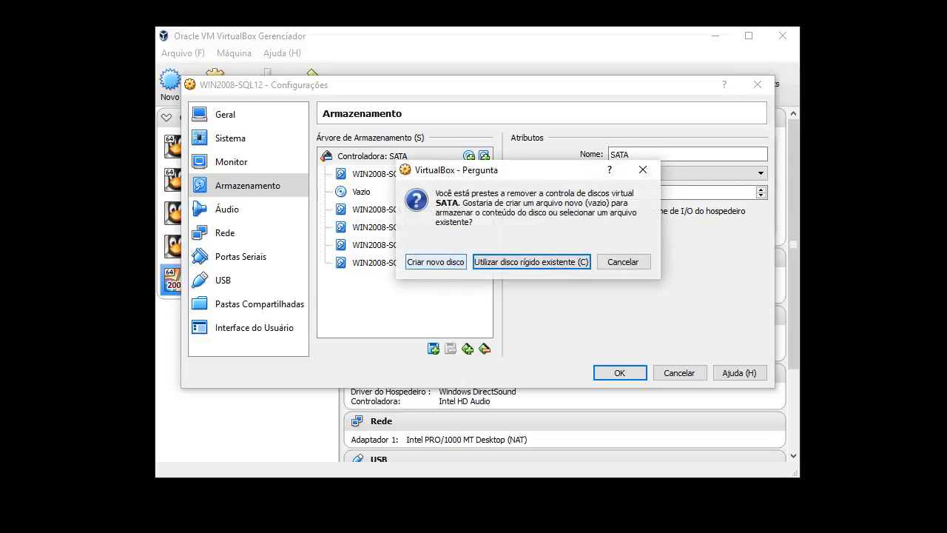
click(436, 262)
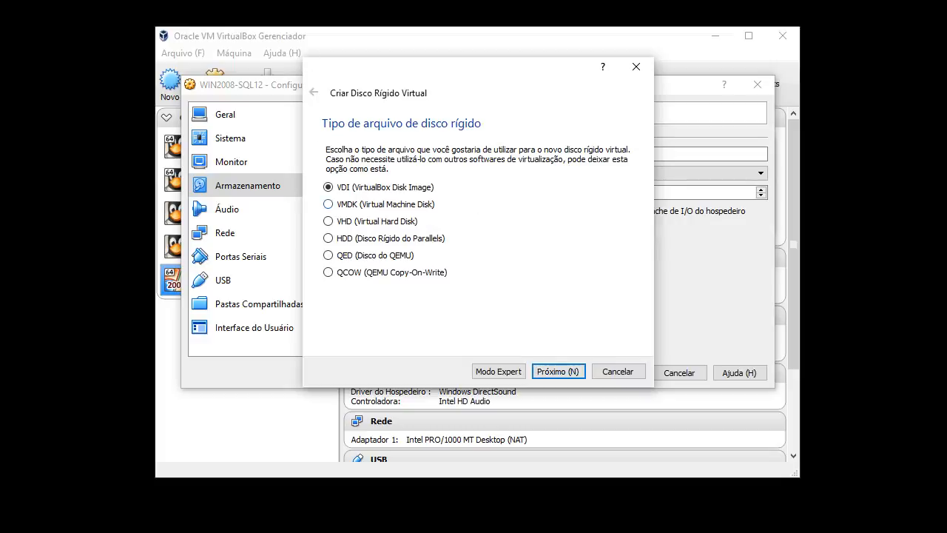
key(Return)
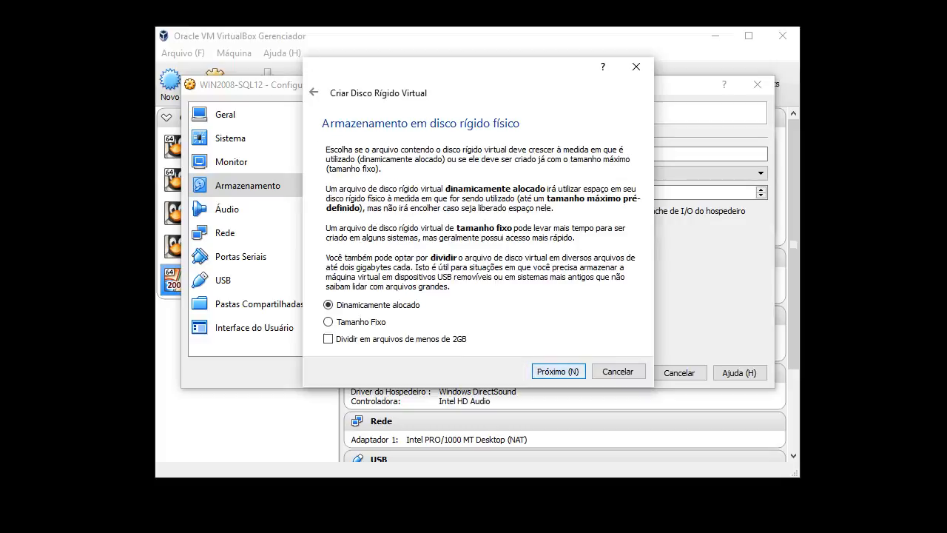
key(Down)
key(Return)
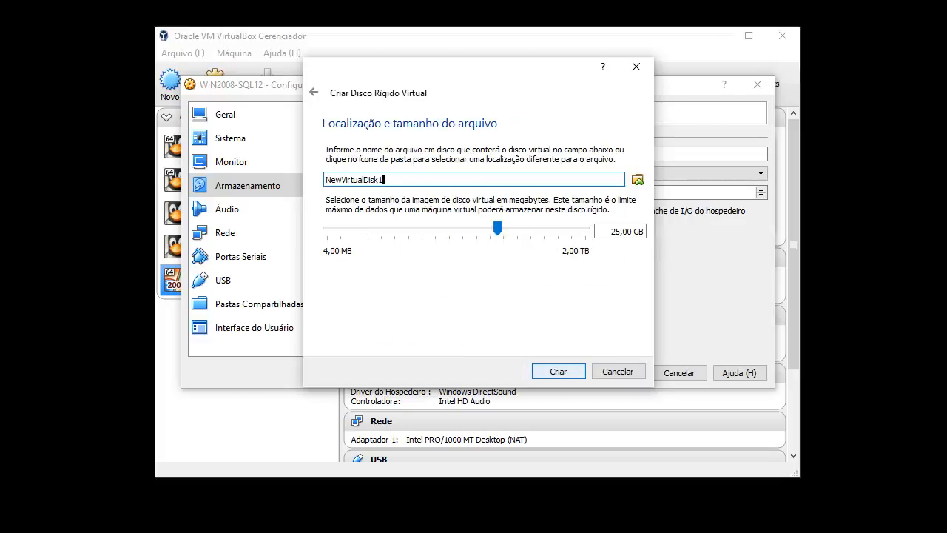
Enter WIN2008-SQL12-DISK05.VMDK in the virtual machine's WIN2008-SQL12 folder as the new disk's file path.
key(ctrl+a)
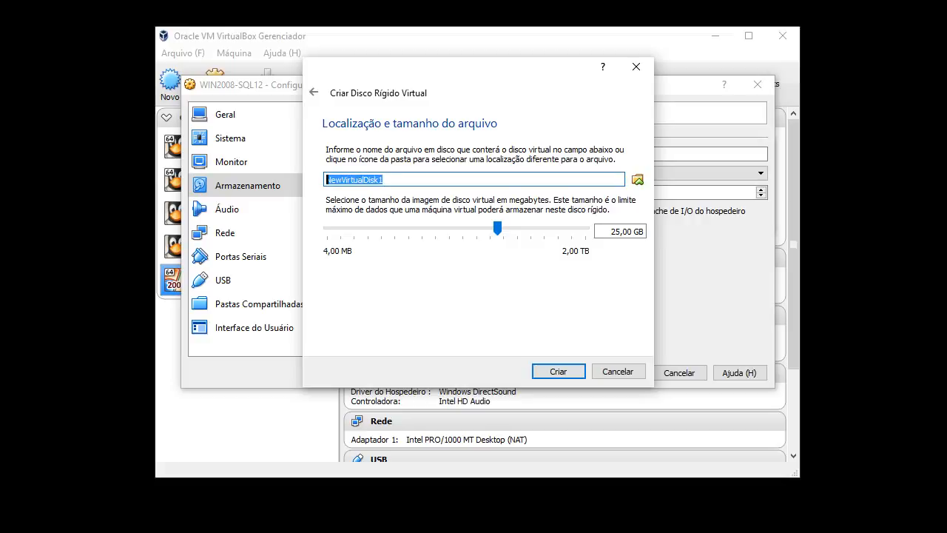
text(C:\Users\rodrigosaito\VirtualBox VMs\WIN2008-SQL12\WIN2008-SQL12-DISK01.VMDK)
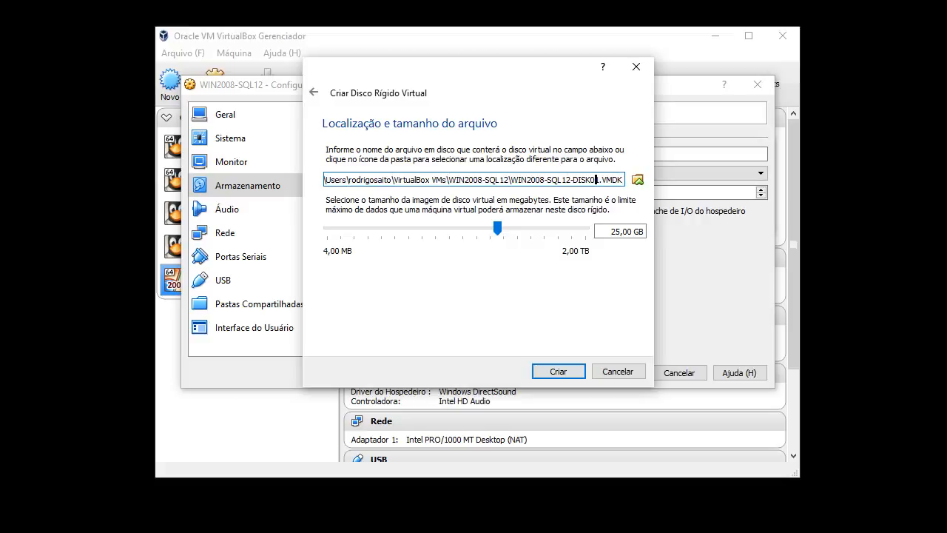
text(5)
Set the new virtual disk's size to 4 GB.
key(Tab)
key(Tab)
key(Tab)
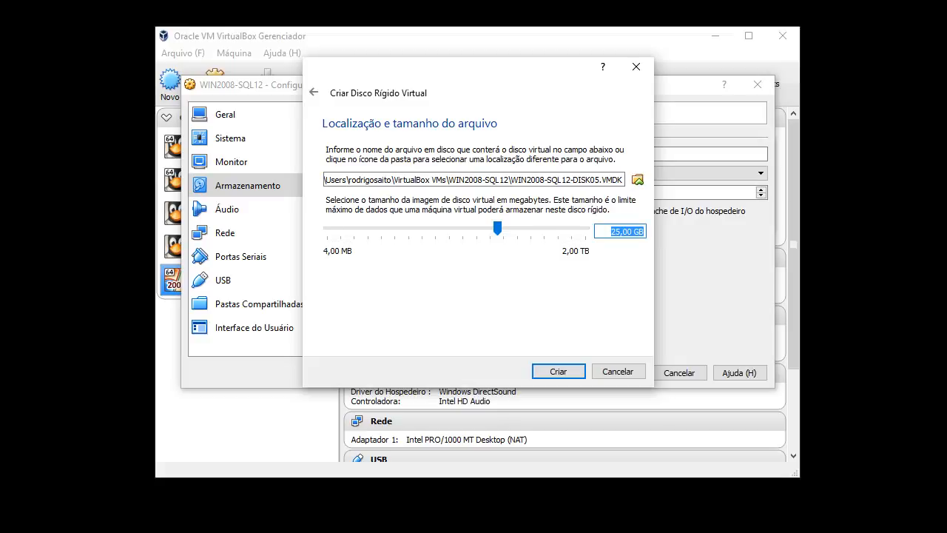
key(Left)
key(Left)
key(Left)
key(Delete)
key(Delete)
text(4)
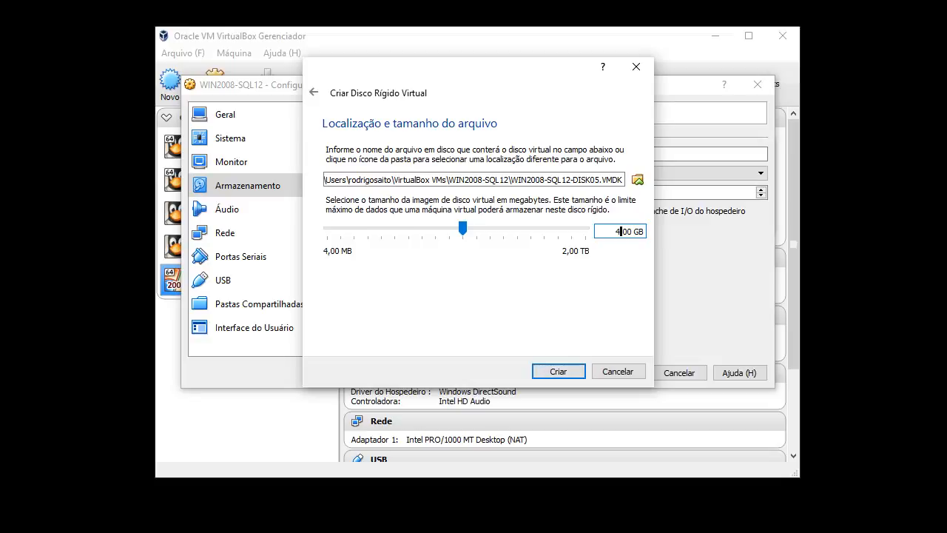
Correct the disk's file name to WIN2008-SQL12-DISK06.VMDK and create the disk.
drag(459, 67, 438, 125)
click(574, 239)
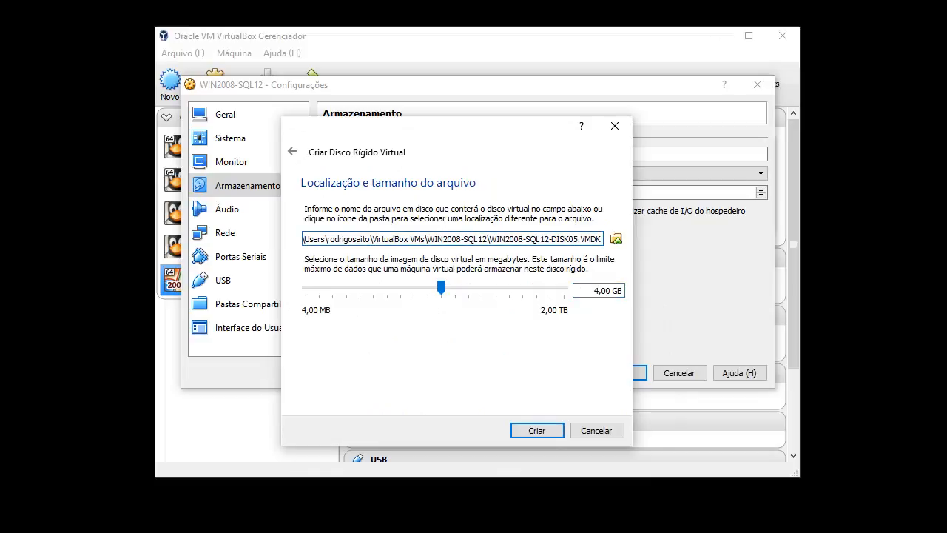
key(BackSpace)
text(6)
key(Return)
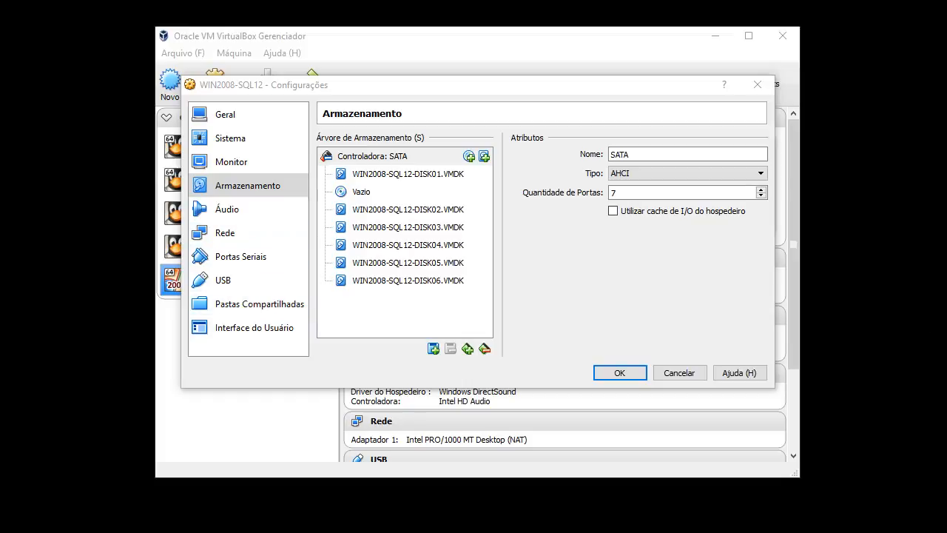
Connect network adapter 1 to Placa de rede exclusiva de hospedeiro (host-only) and expand its advanced settings.
click(235, 235)
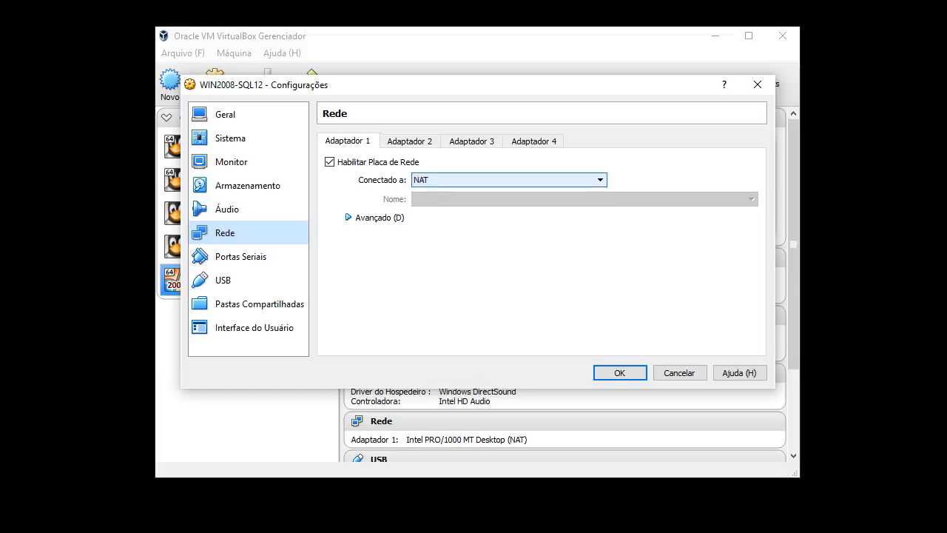
click(459, 180)
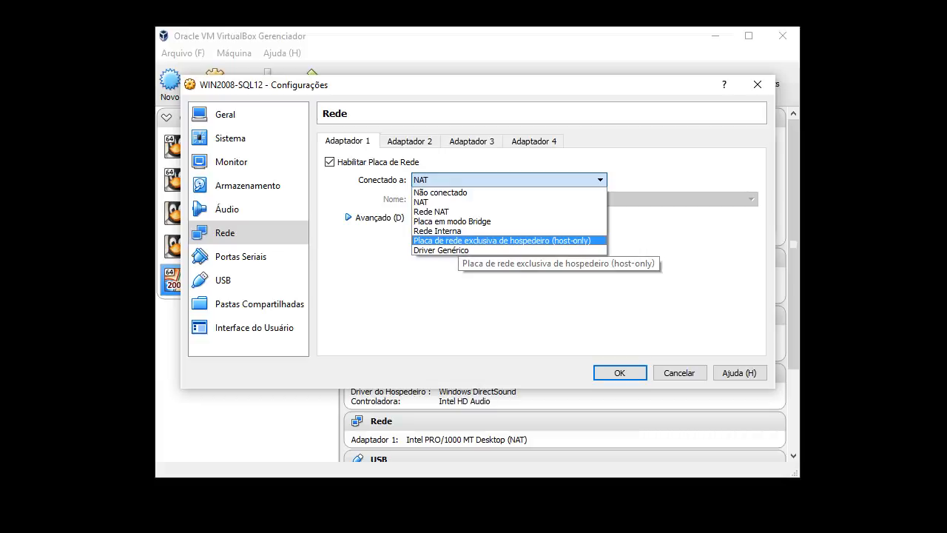
click(473, 240)
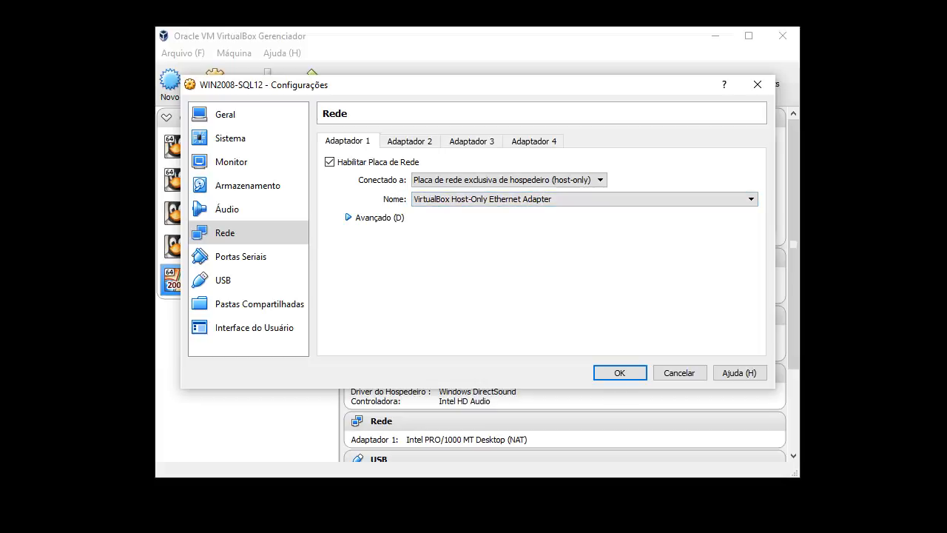
click(362, 218)
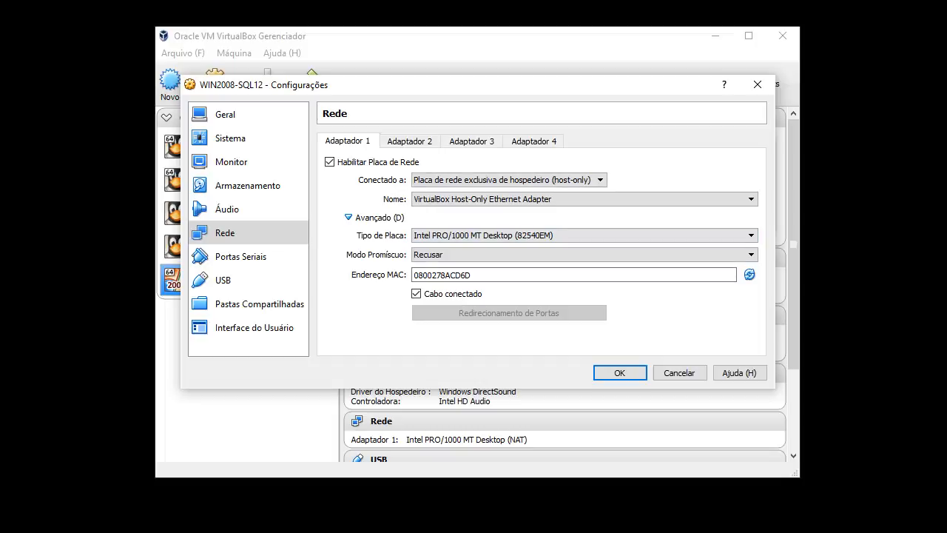
click(509, 180)
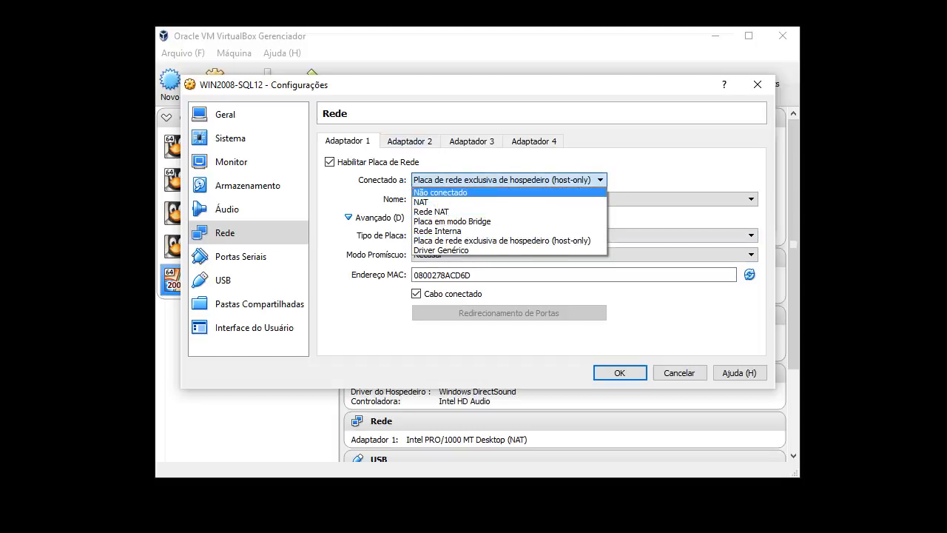
click(509, 180)
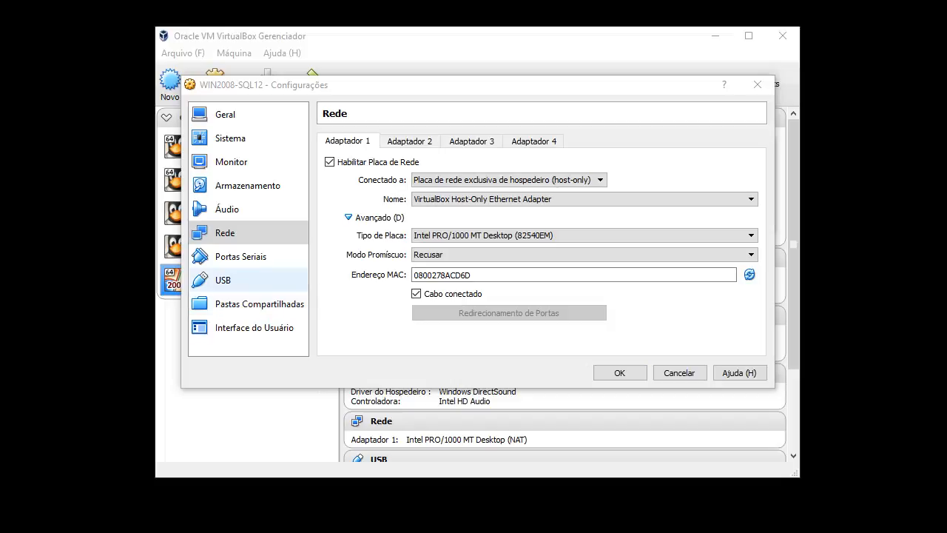
Start a new shared folder for the virtual machine with C:\COMP on the local disk as its path.
click(259, 303)
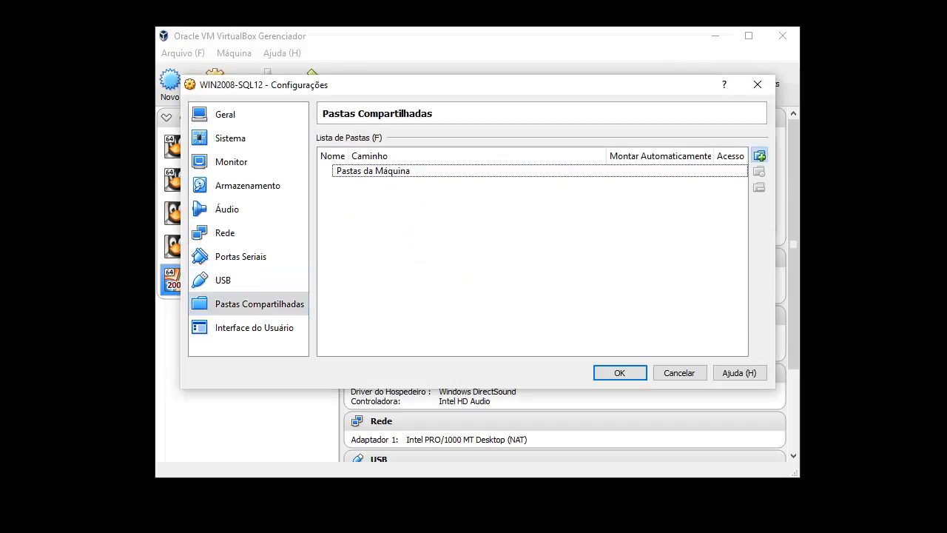
click(759, 154)
click(581, 189)
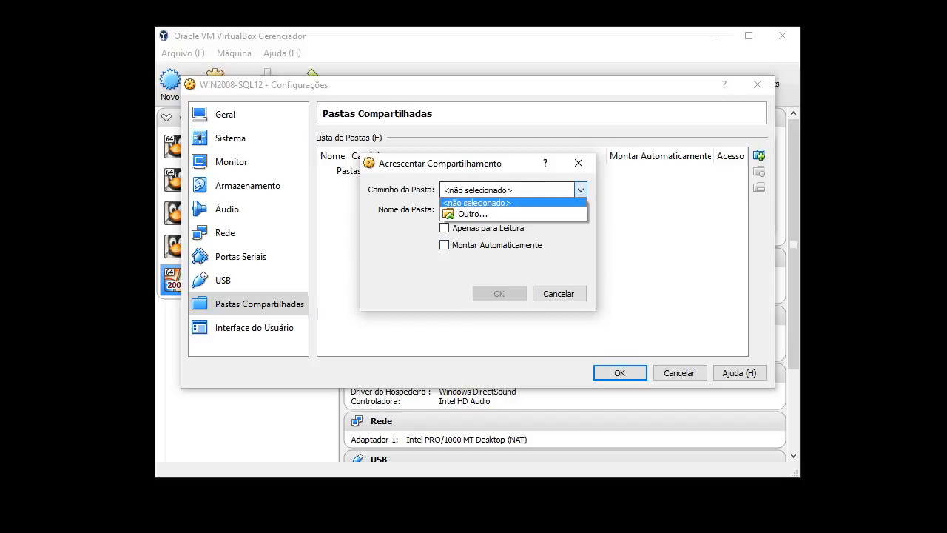
click(472, 214)
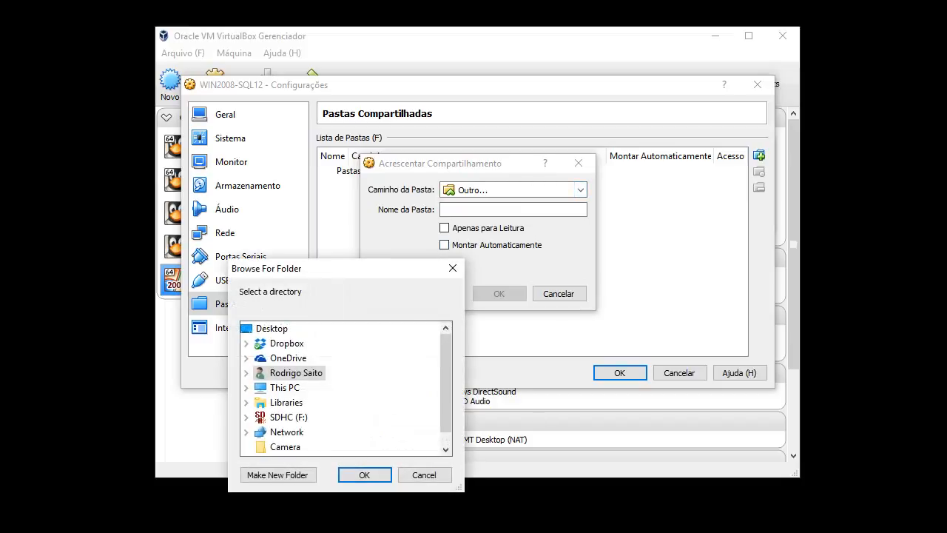
scroll(293, 407, down, 1)
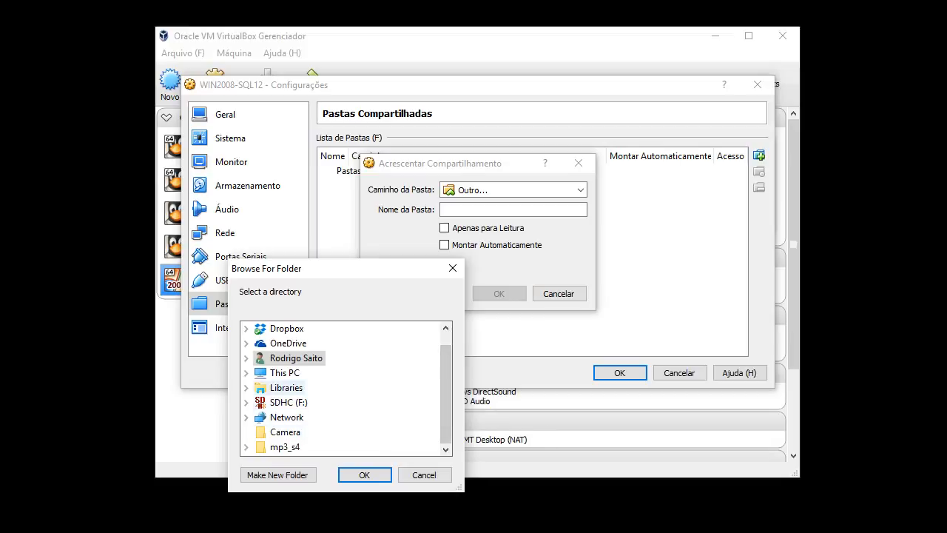
click(247, 372)
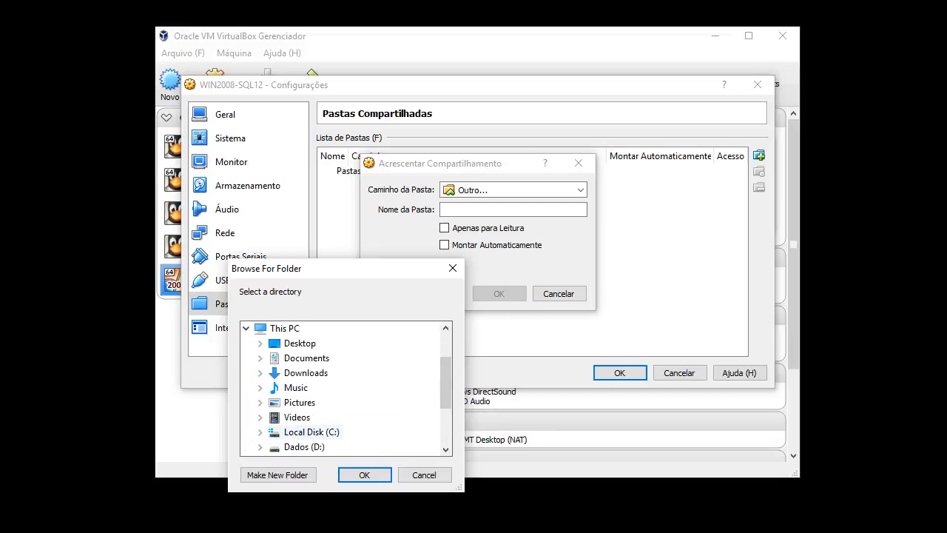
double_click(311, 432)
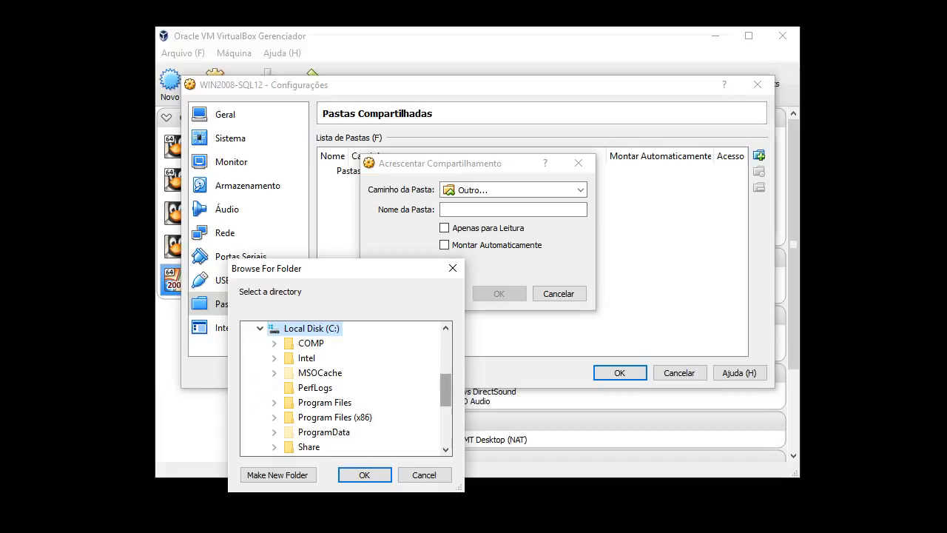
click(311, 343)
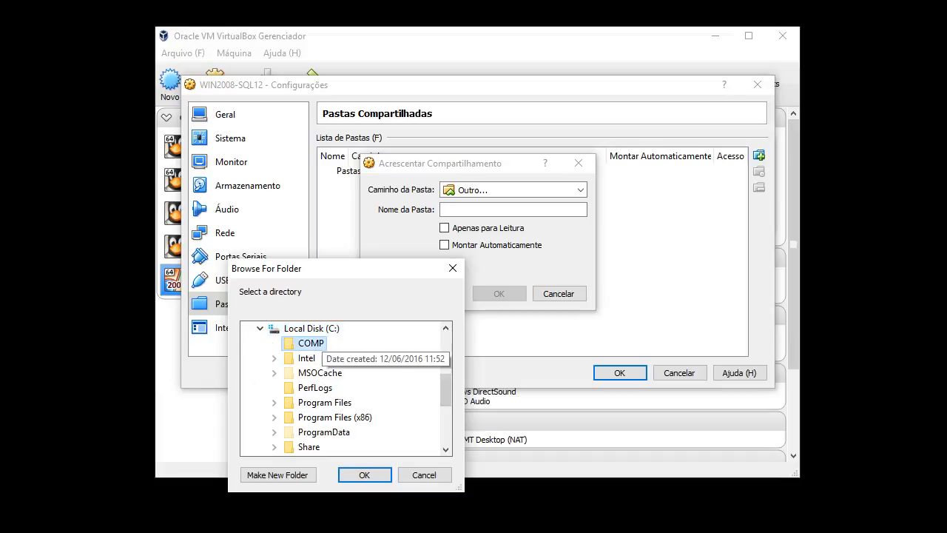
click(364, 474)
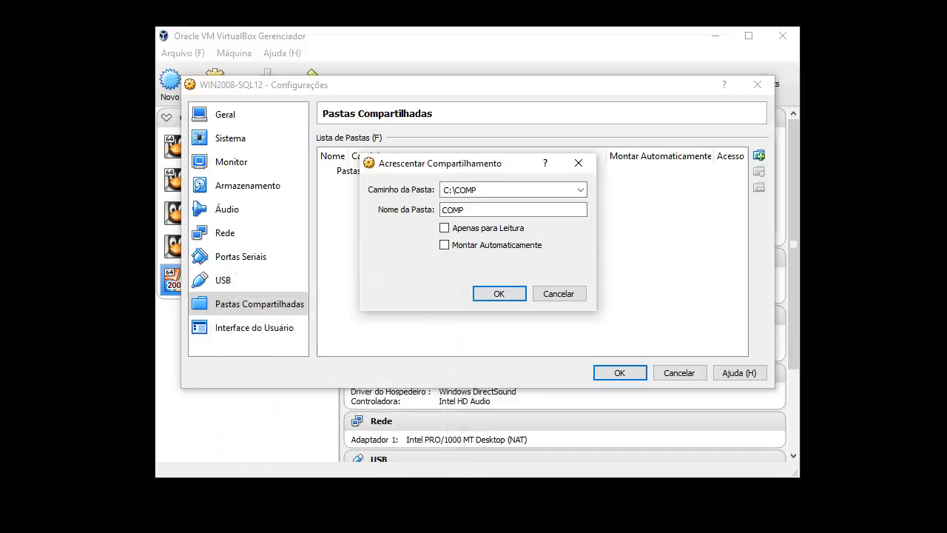
Enable Montar Automaticamente for the COMP share, add it, and save the virtual machine's settings.
click(444, 245)
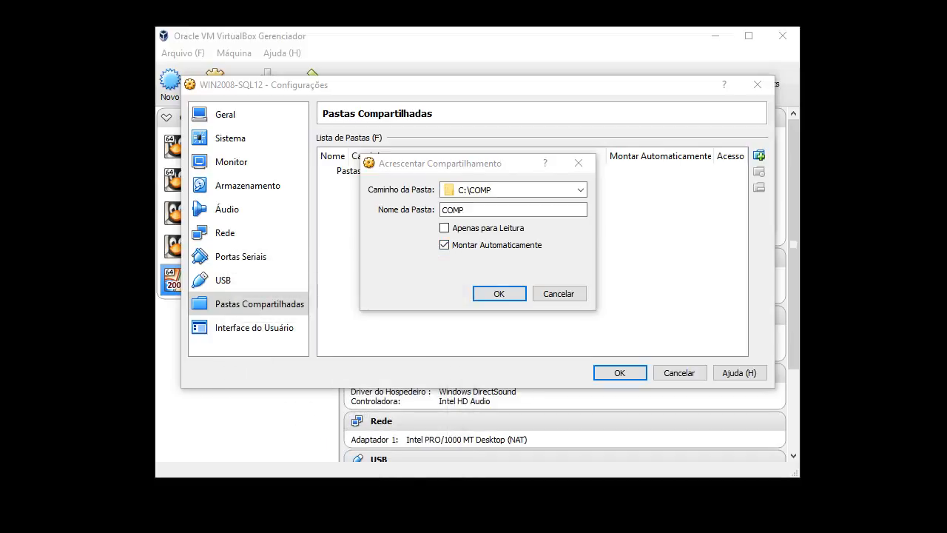
click(499, 293)
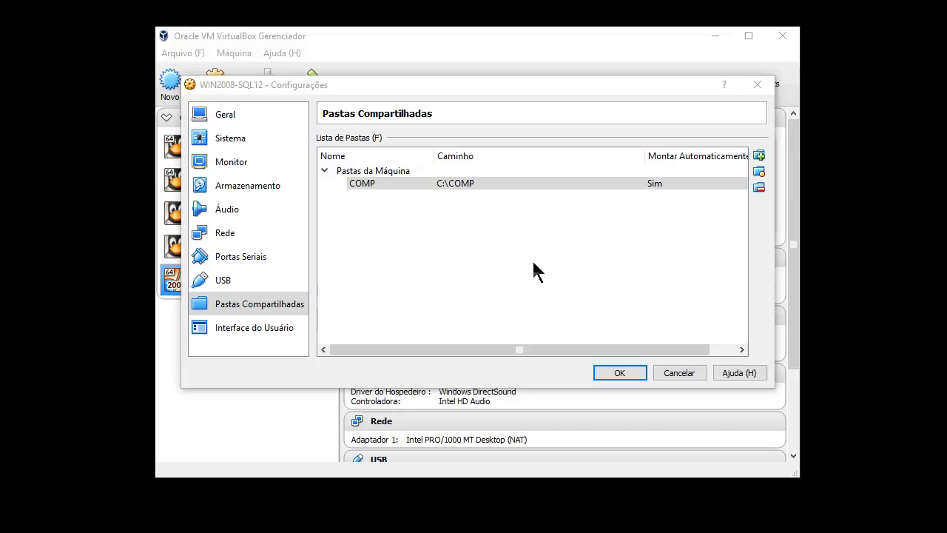
click(620, 373)
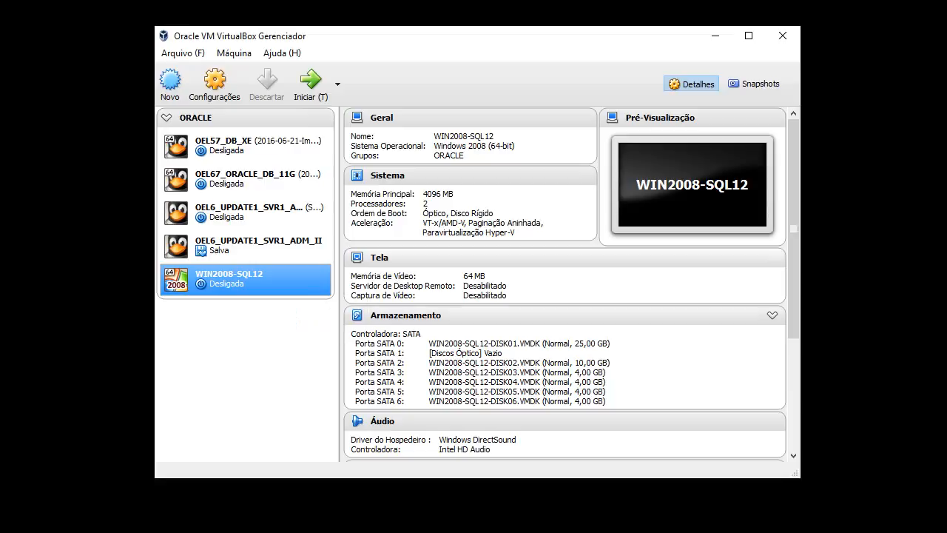
Review the WIN2008-SQL12 machine's details, especially the disks attached to the SATA controller and the network adapter.
scroll(570, 284, down, 3)
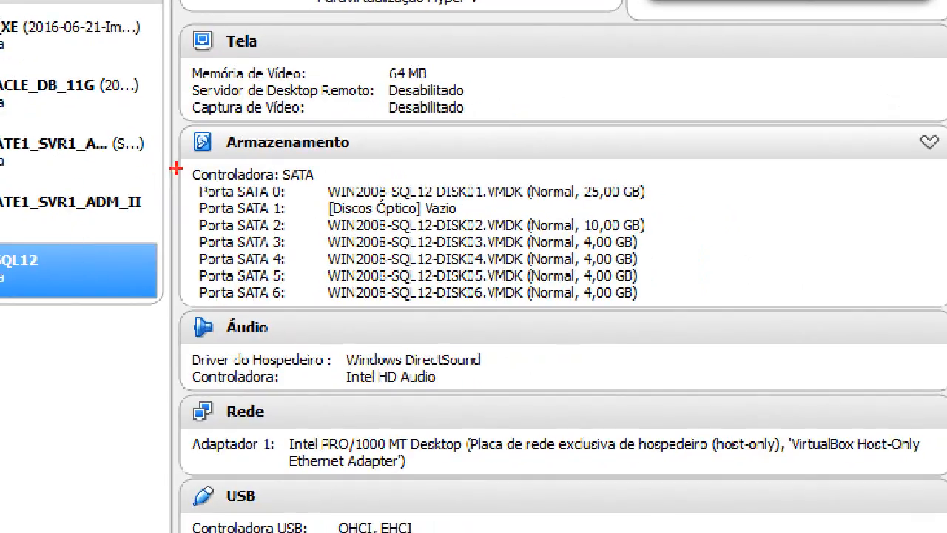
mouse_move(184, 161)
mouse_down()
mouse_move(191, 181)
mouse_move(577, 295)
mouse_move(709, 313)
mouse_up()
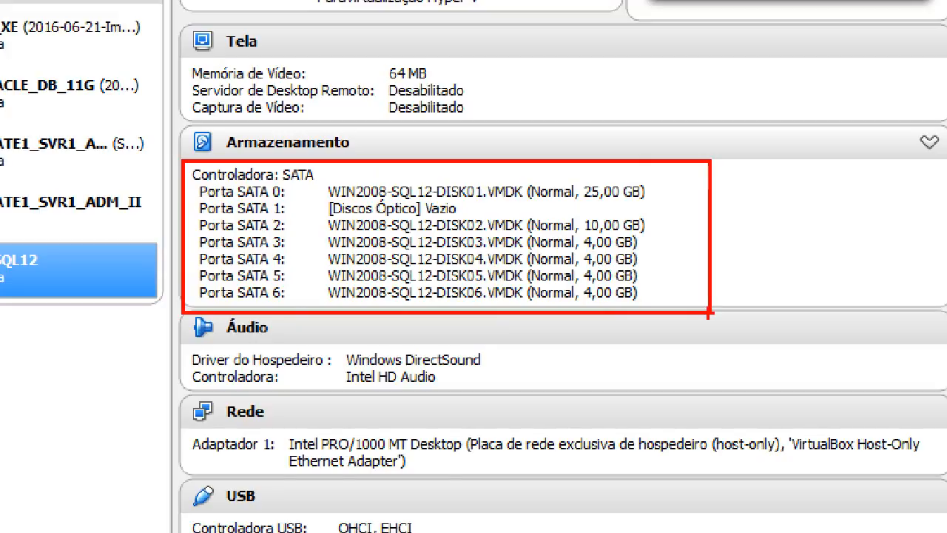
key(Escape)
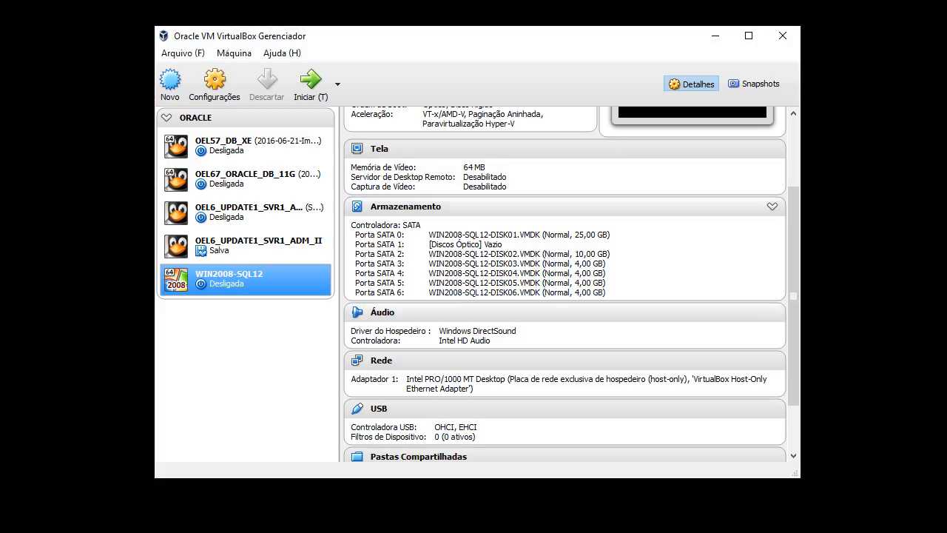
scroll(572, 284, up, 4)
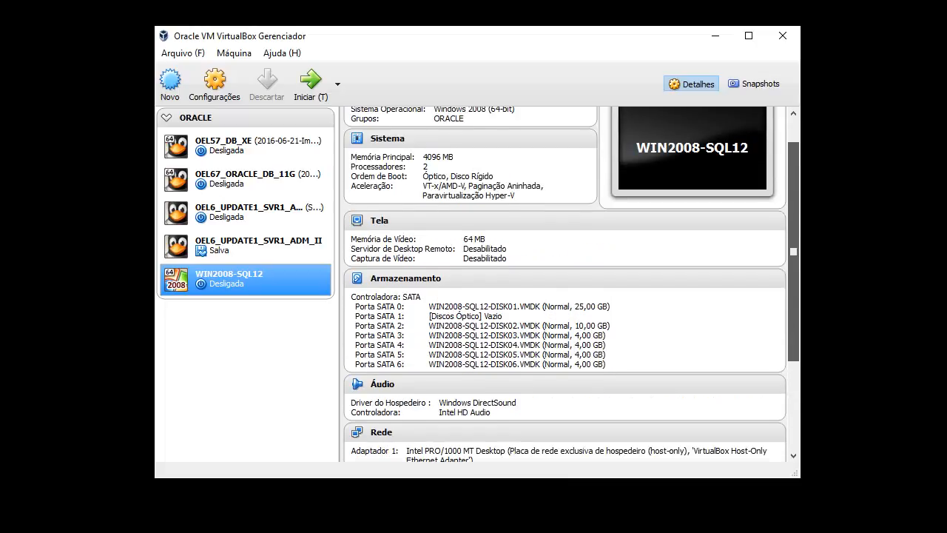
scroll(571, 284, up, 2)
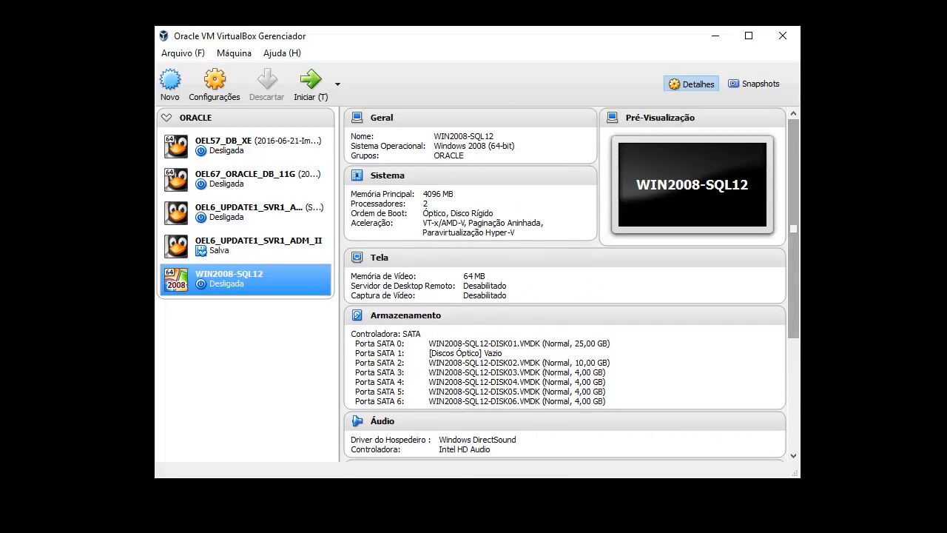